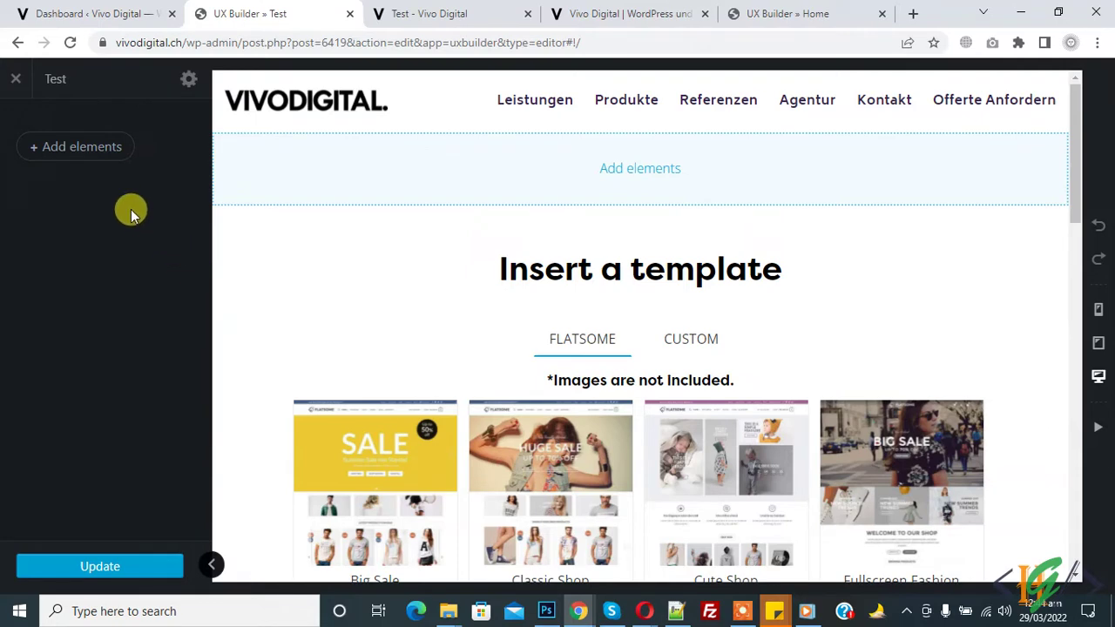
Insert a Banner element found by searching 'banner' in the element library.
left_click(78, 149)
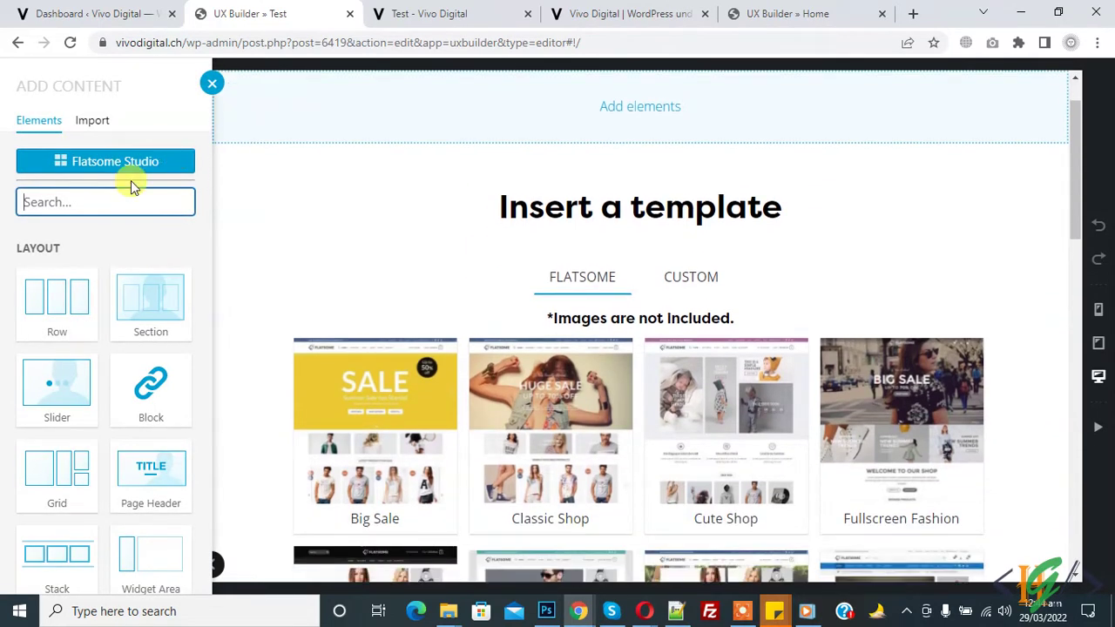
type("banner")
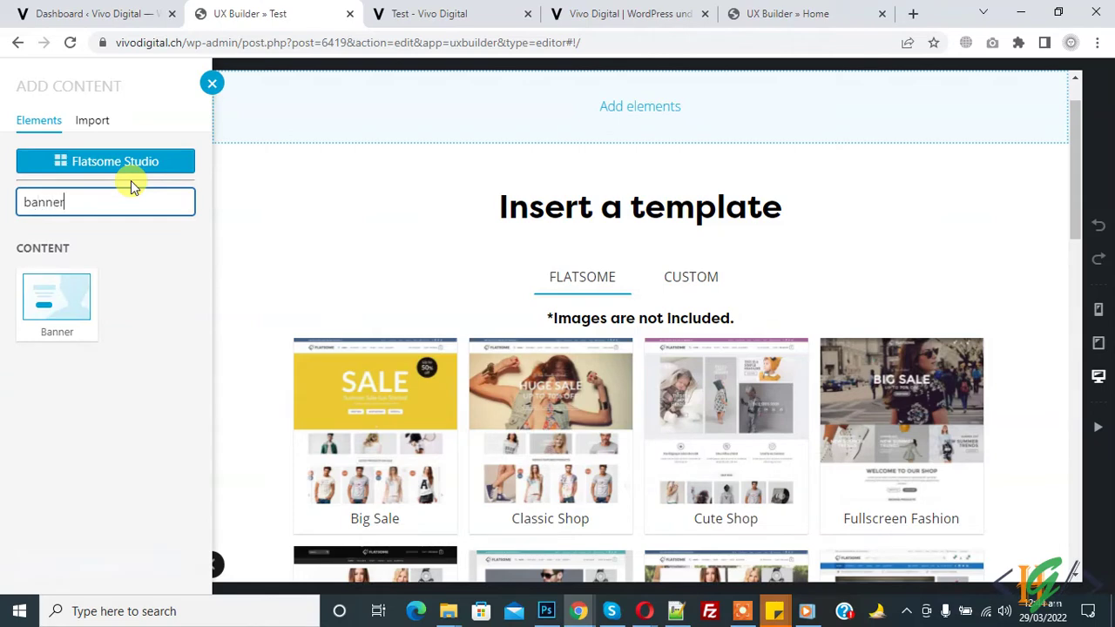
left_click(72, 304)
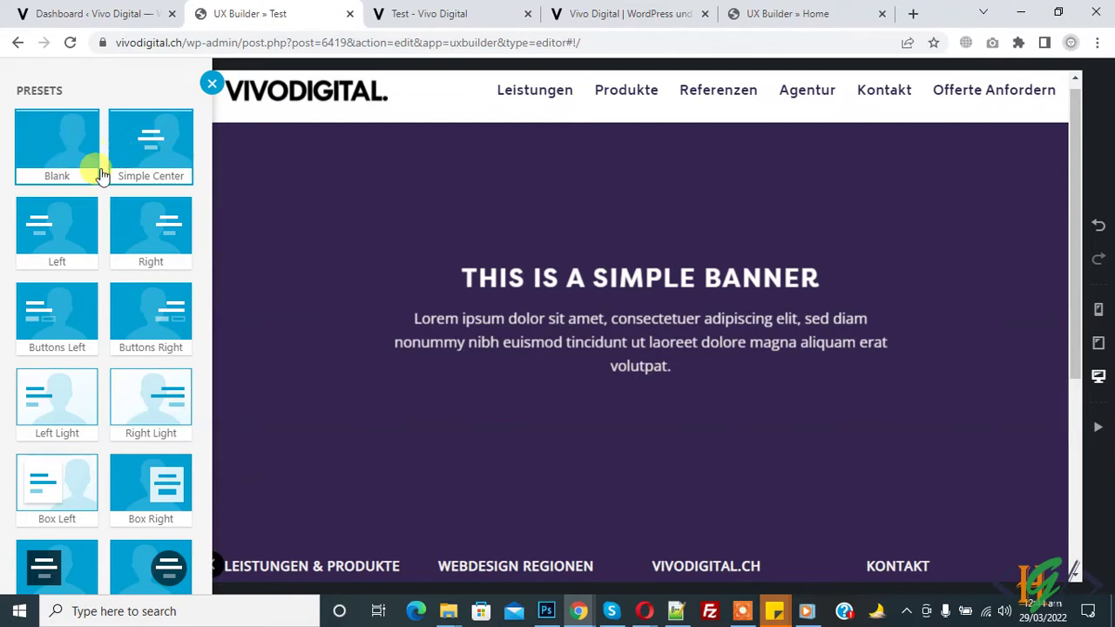
Apply the Buttons Left preset to the banner.
left_click(74, 139)
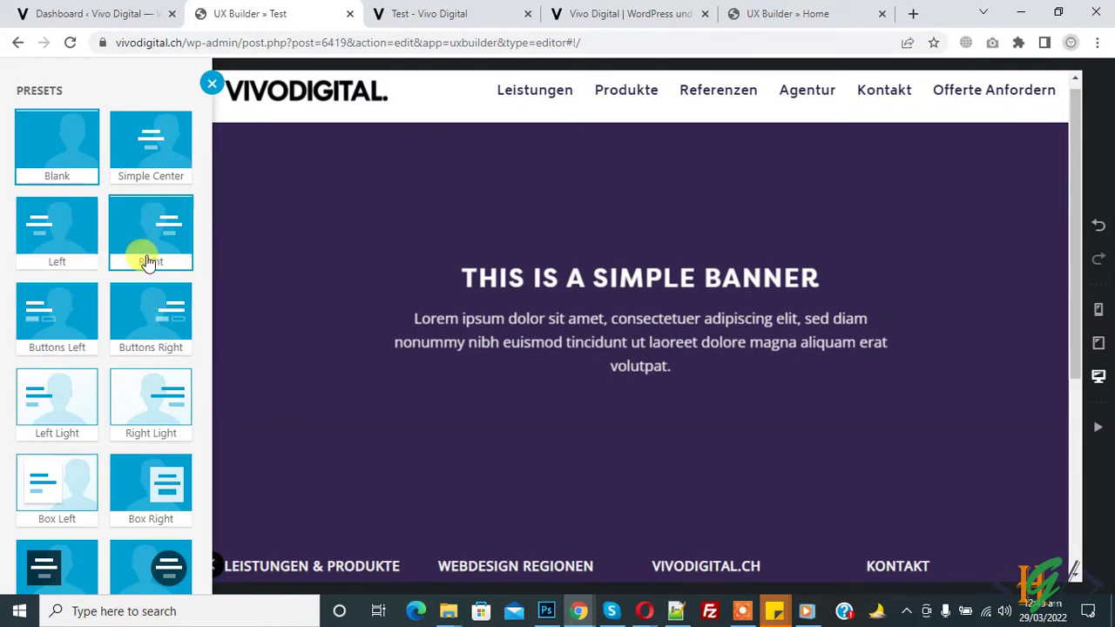
left_click(83, 228)
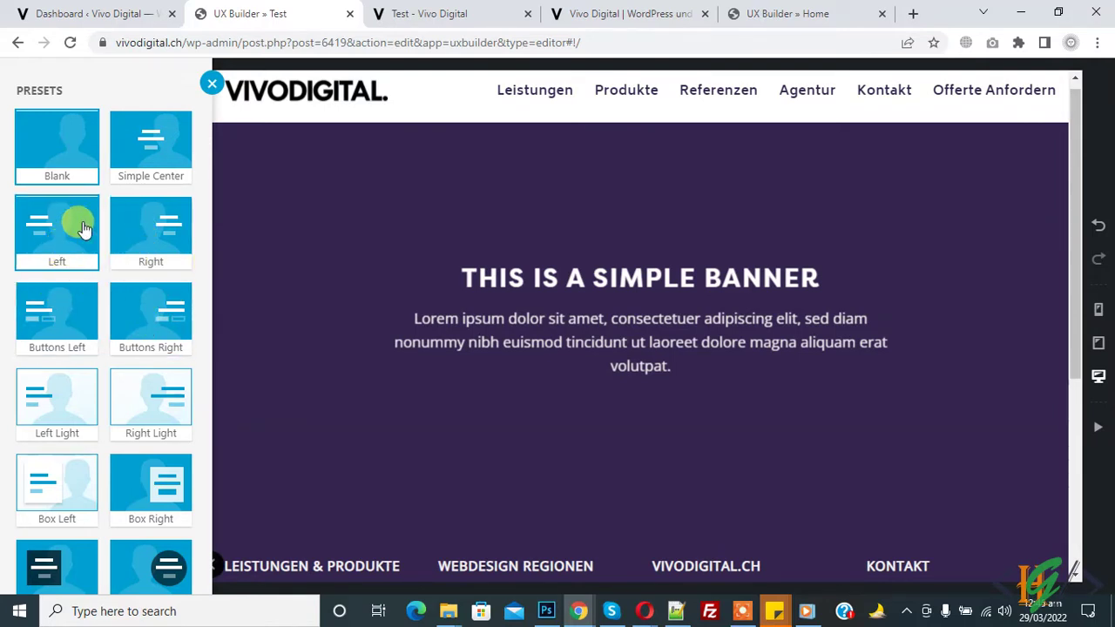
left_click(49, 318)
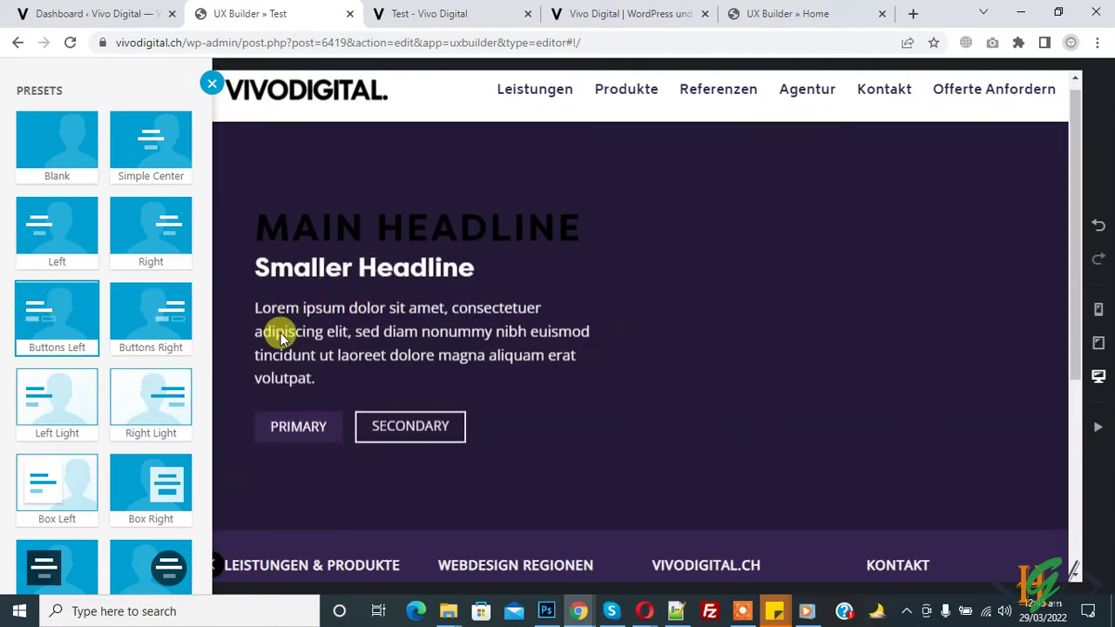
scroll(149, 277, "down", 3)
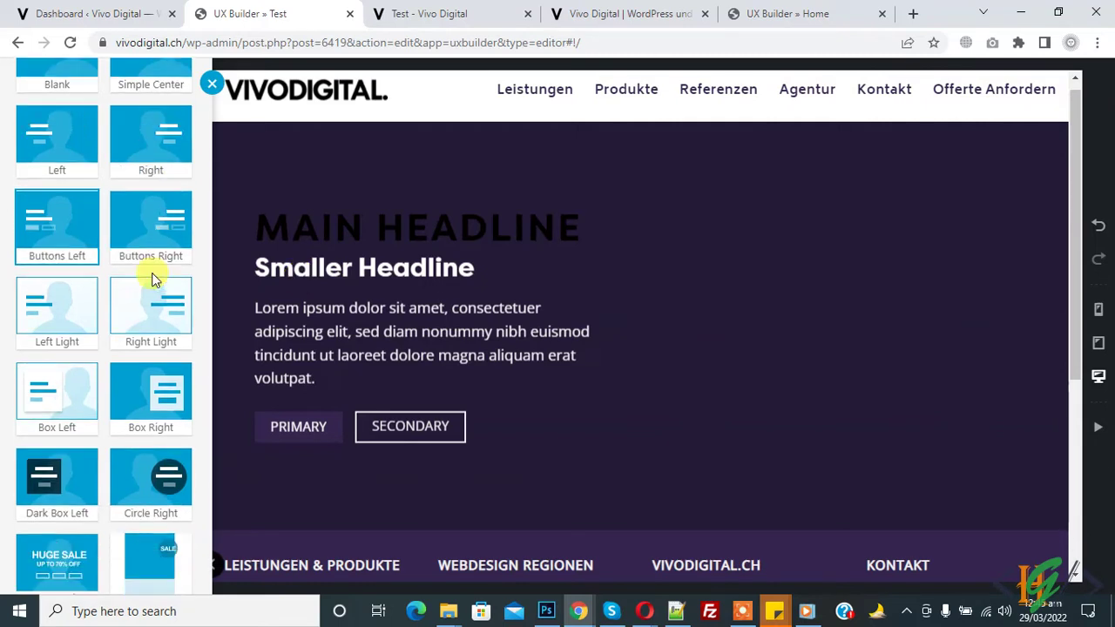
left_click(82, 556)
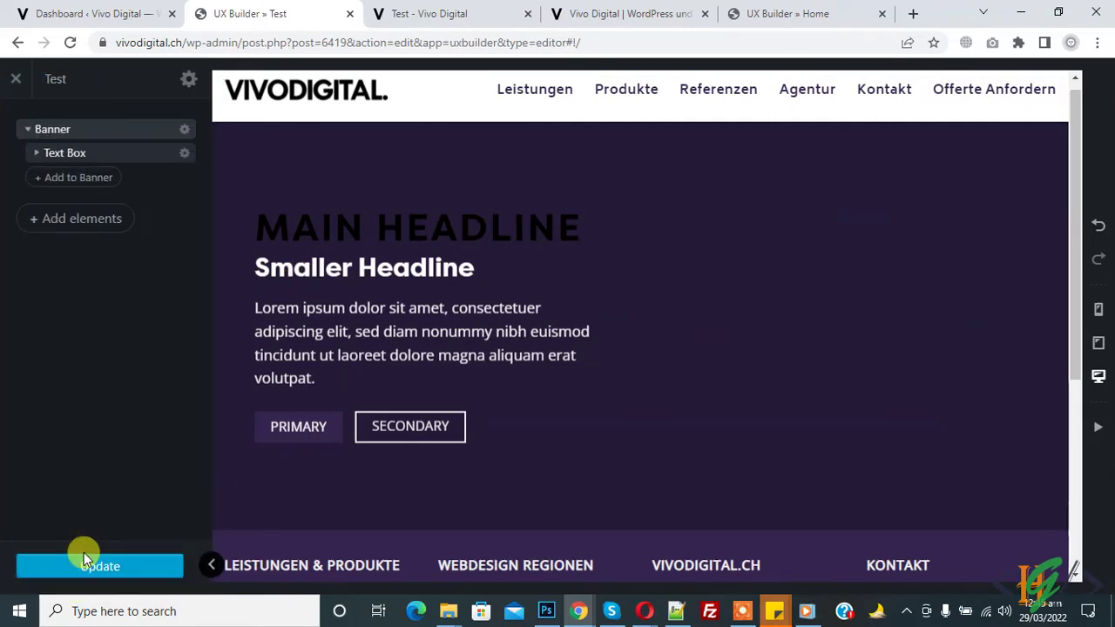
Try 1.9 rem font size and centre/right alignment on the text block, reverting to default left.
left_click(393, 222)
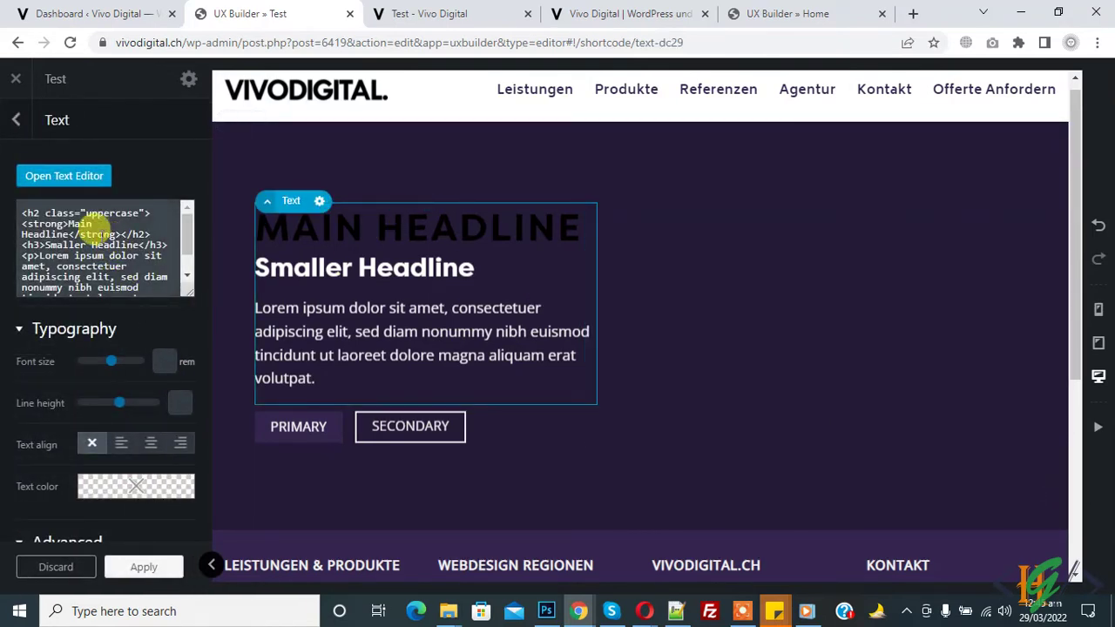
mouse_move(148, 488)
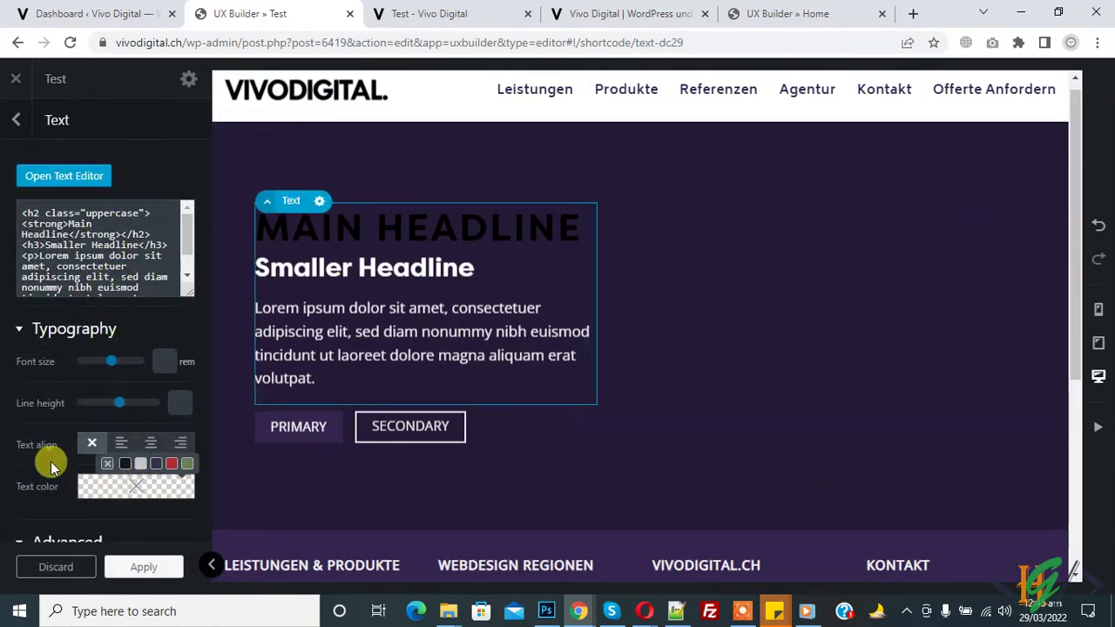
left_click_drag(109, 366, 103, 364)
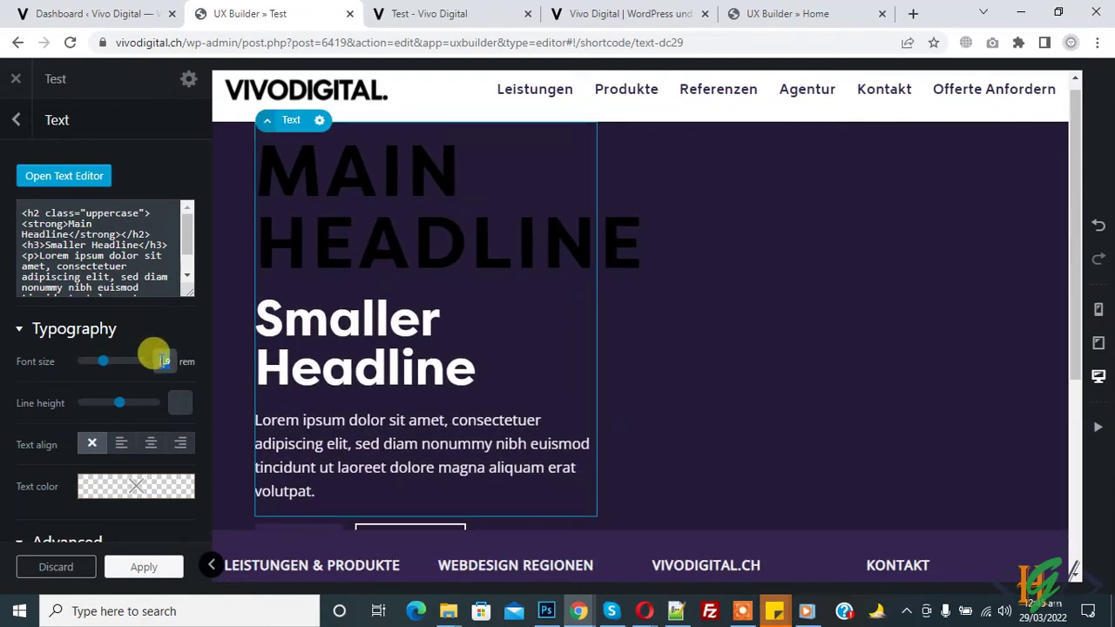
key("BackSpace")
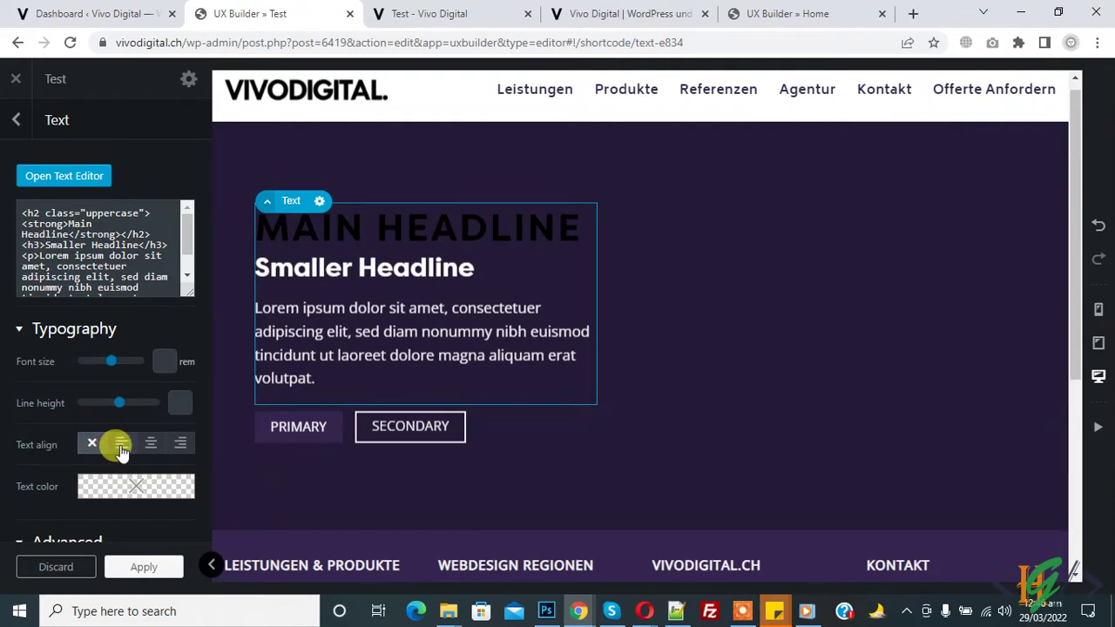
left_click(150, 444)
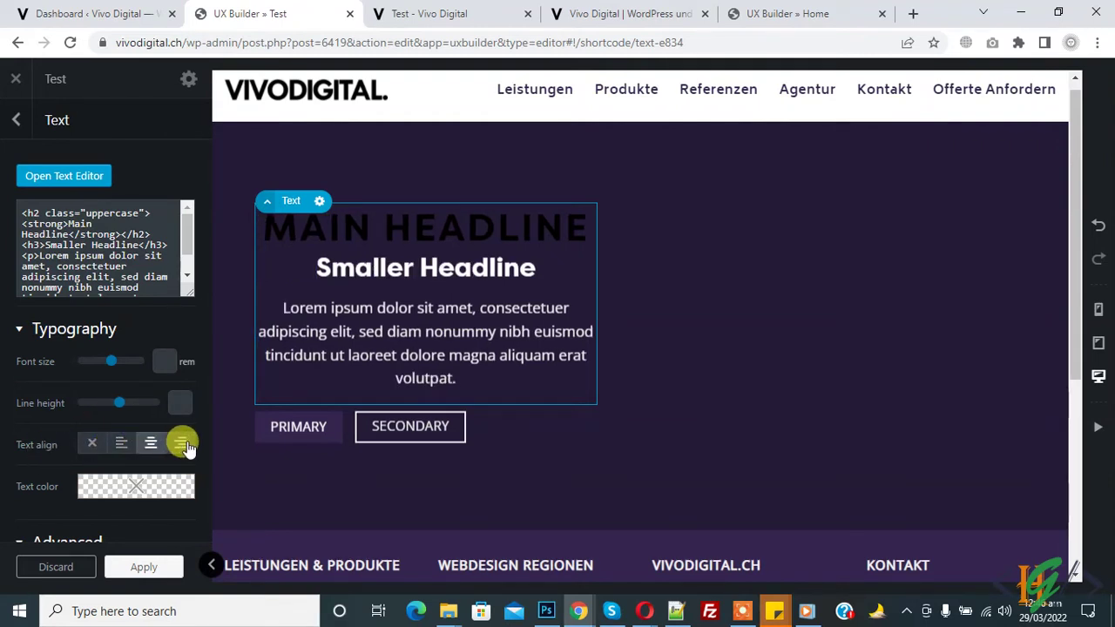
left_click(180, 444)
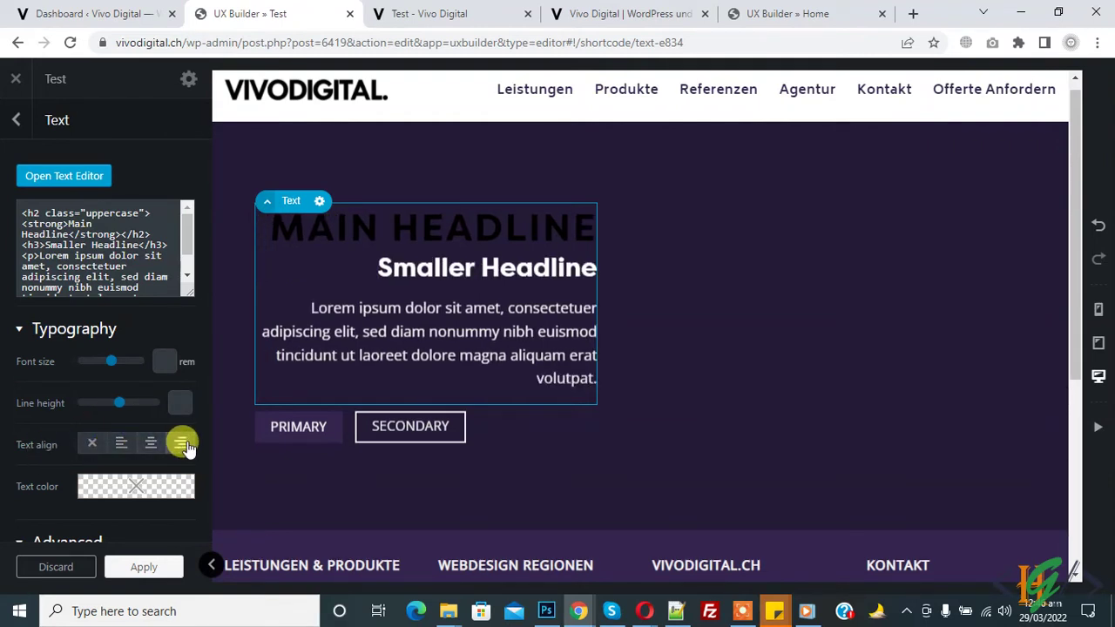
left_click(121, 443)
Set the text block's text colour to white.
scroll(82, 391, "down", 2)
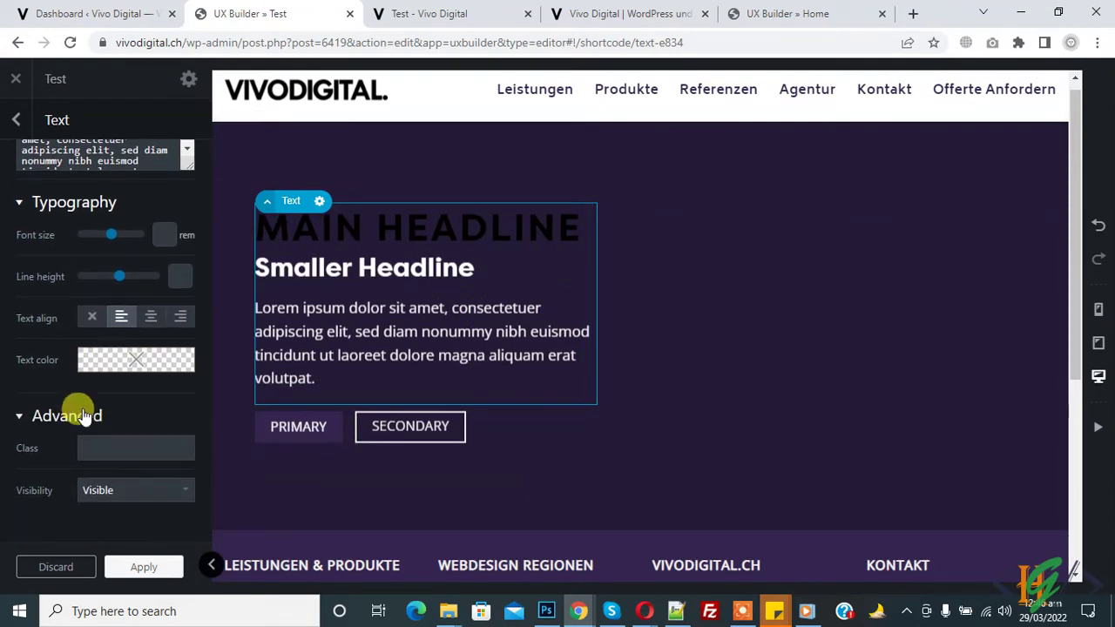
left_click(133, 369)
left_click_drag(129, 448, 60, 340)
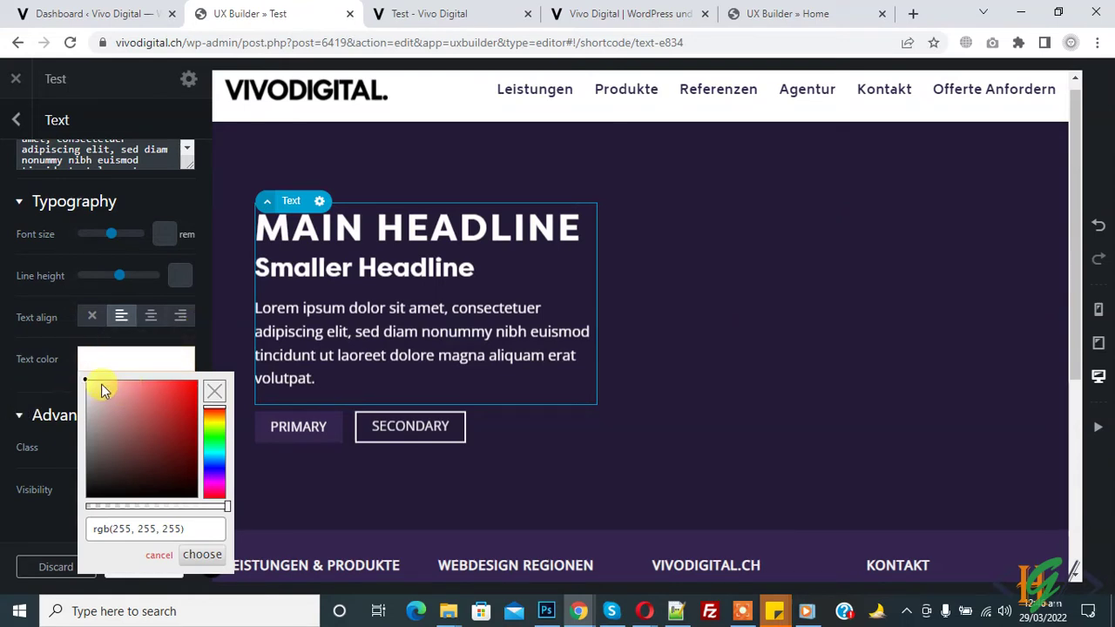
left_click(5, 384)
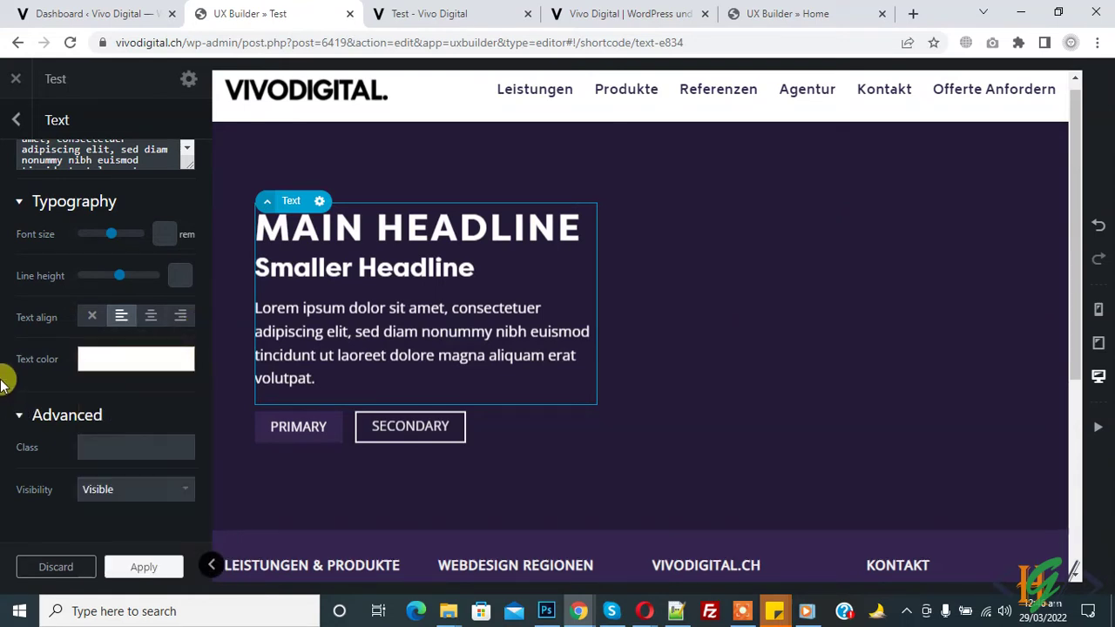
left_click(80, 449)
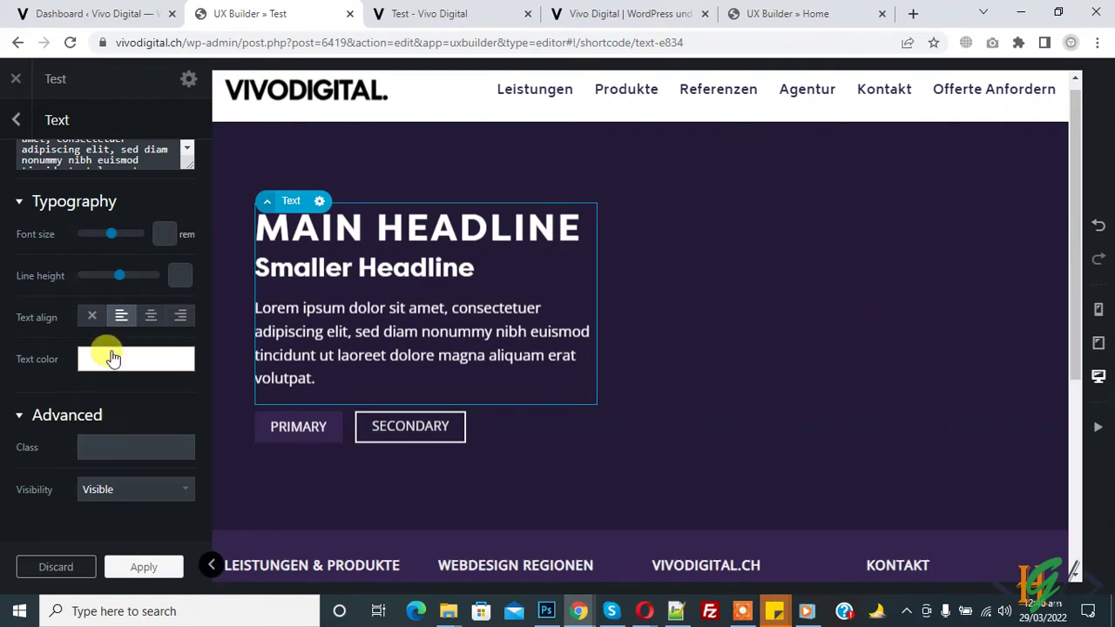
left_click(340, 327)
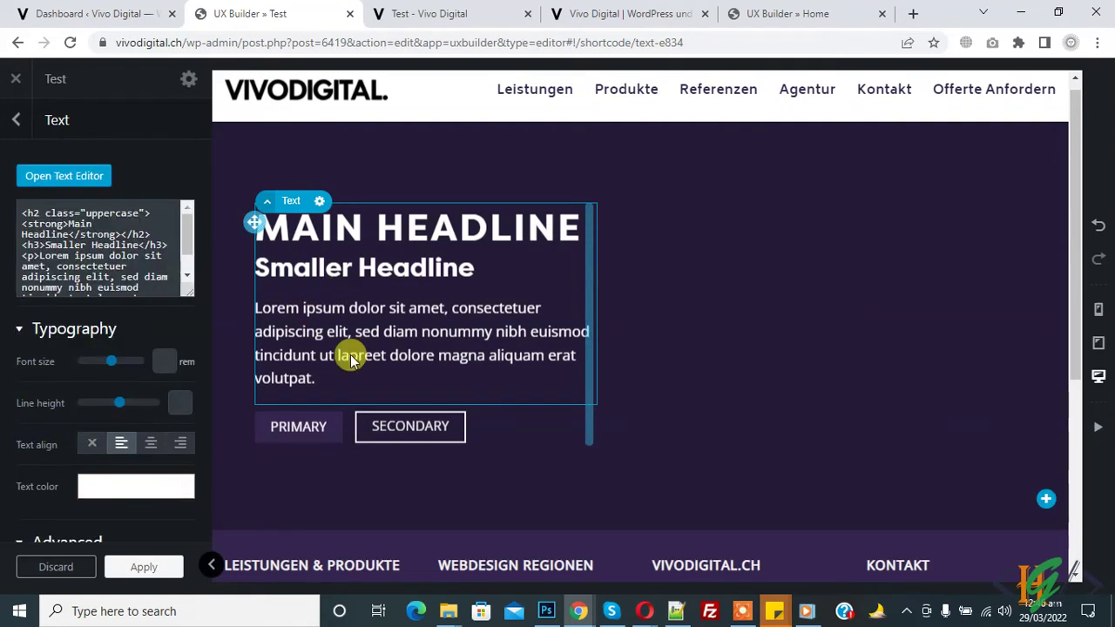
Try title case on the PRIMARY button label, keeping it in capitals.
left_click(288, 425)
left_click(110, 176)
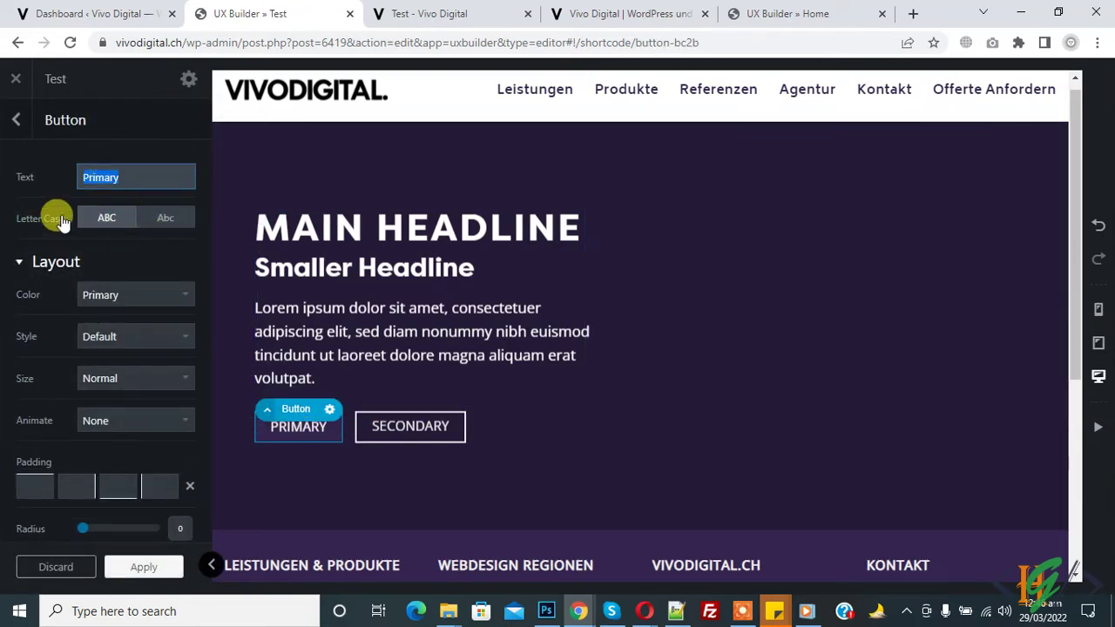
left_click(160, 221)
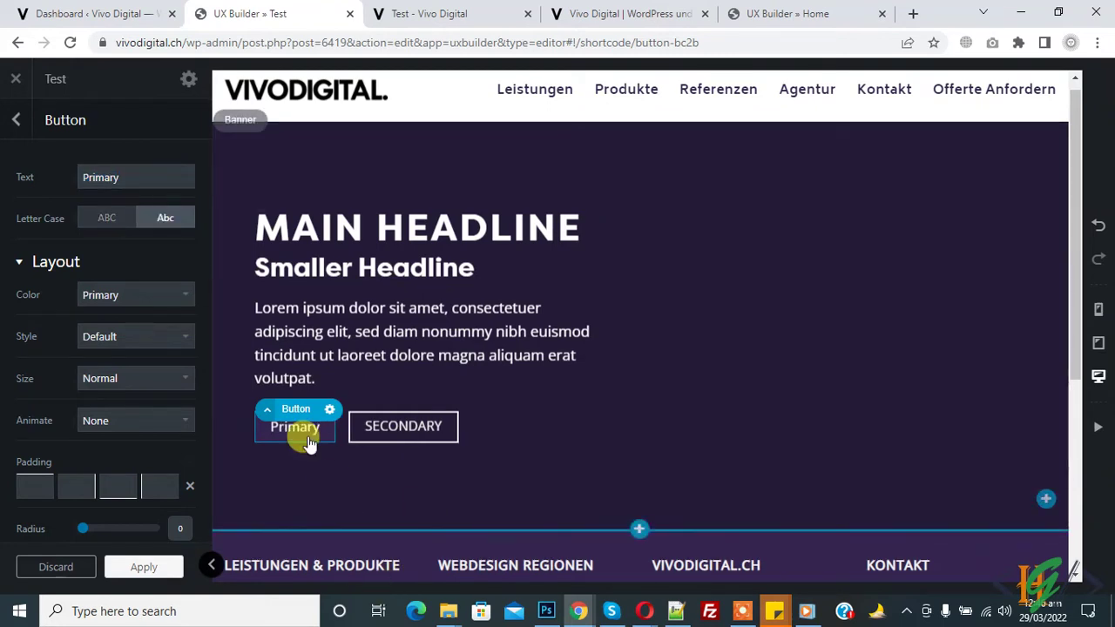
left_click(106, 219)
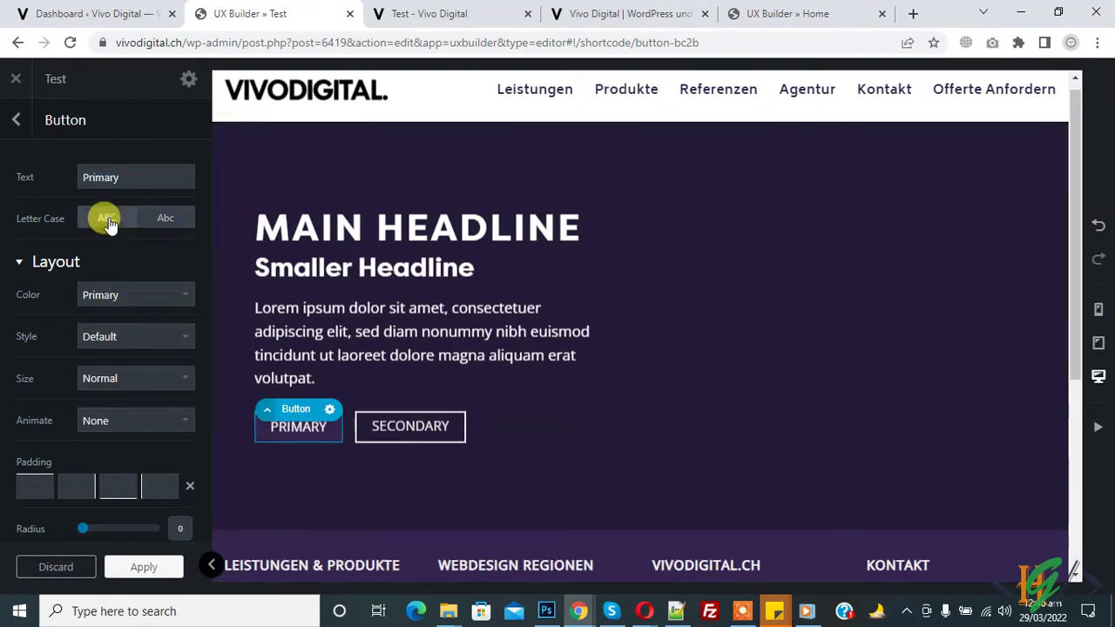
Try Secondary, Success and Outline on the button, keeping Primary colour and Default style.
left_click(106, 296)
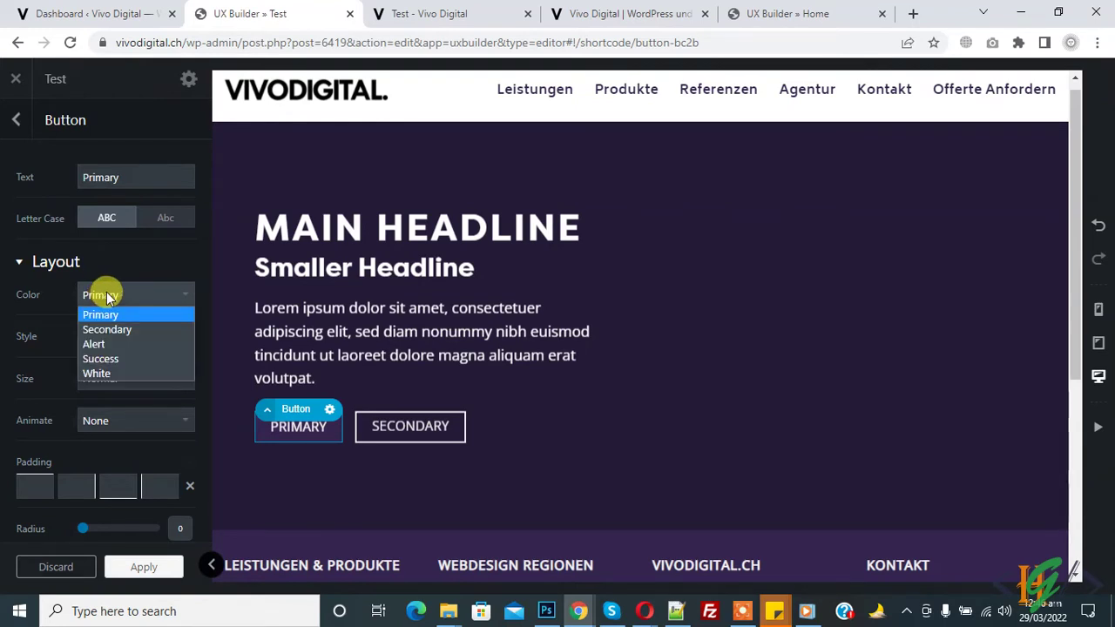
left_click(113, 325)
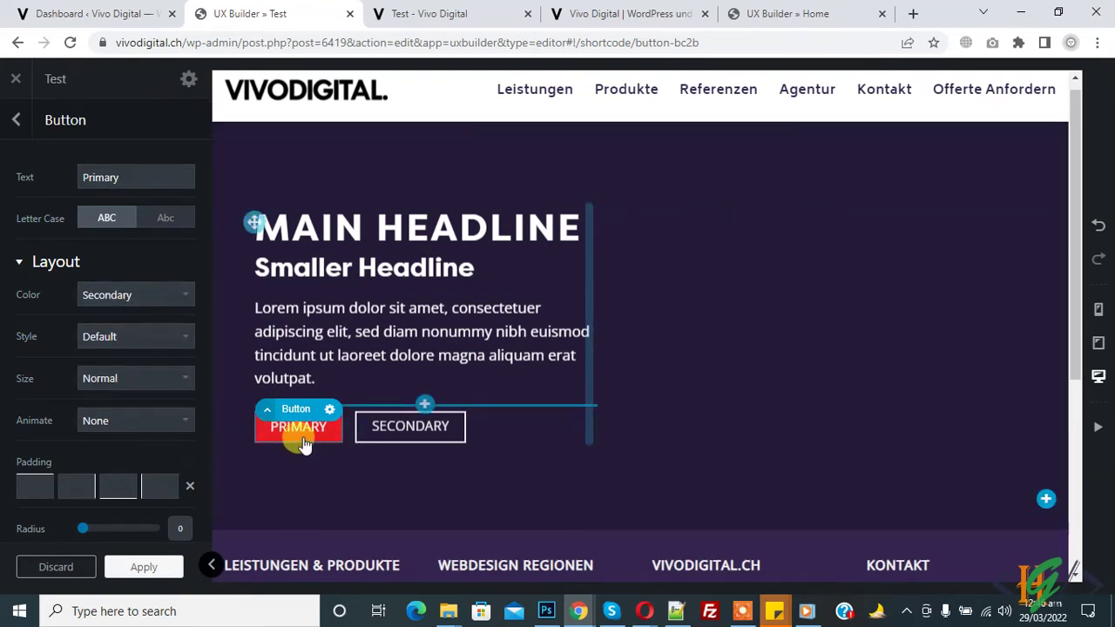
left_click(132, 291)
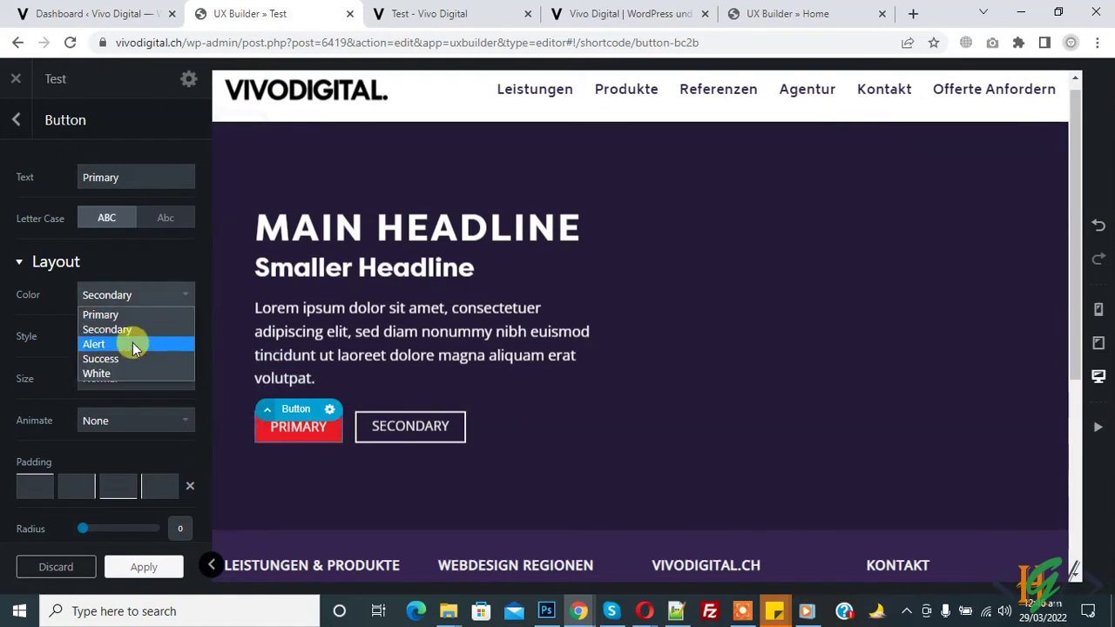
left_click(132, 358)
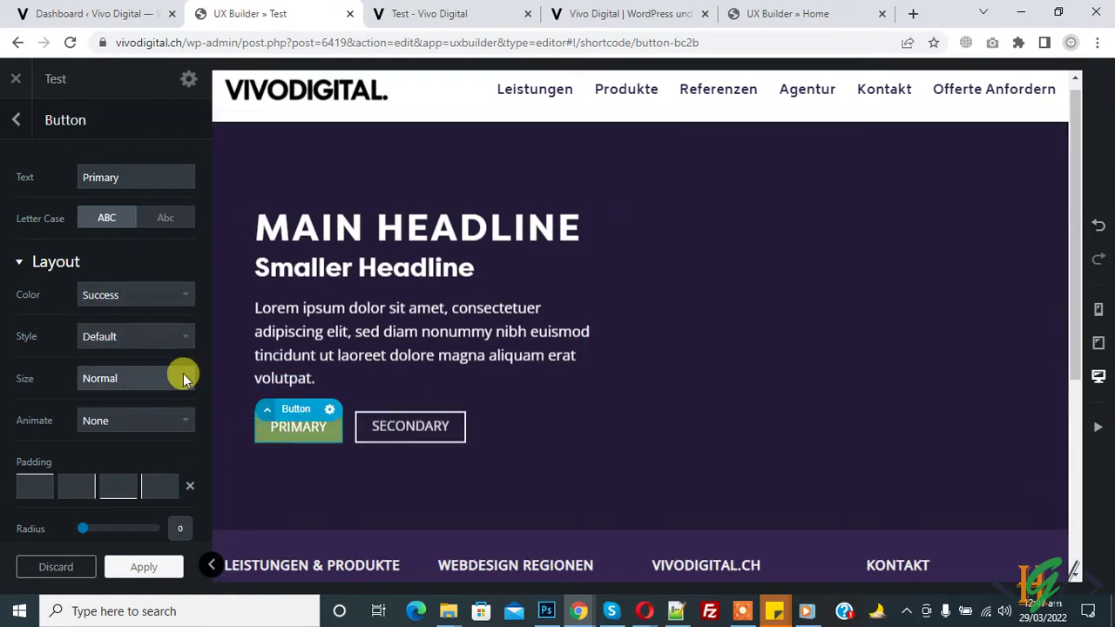
left_click(142, 297)
left_click(134, 314)
left_click(123, 342)
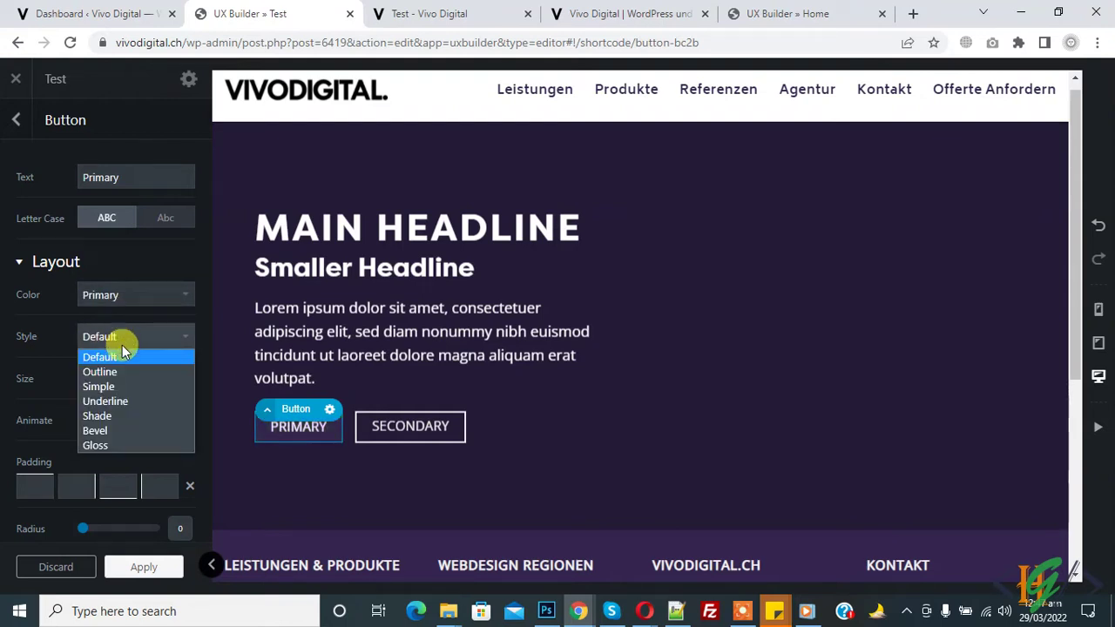
left_click(117, 371)
left_click(125, 341)
left_click(109, 355)
Try X-Large, XX-Small and Small button sizes, settling on Normal.
left_click(116, 379)
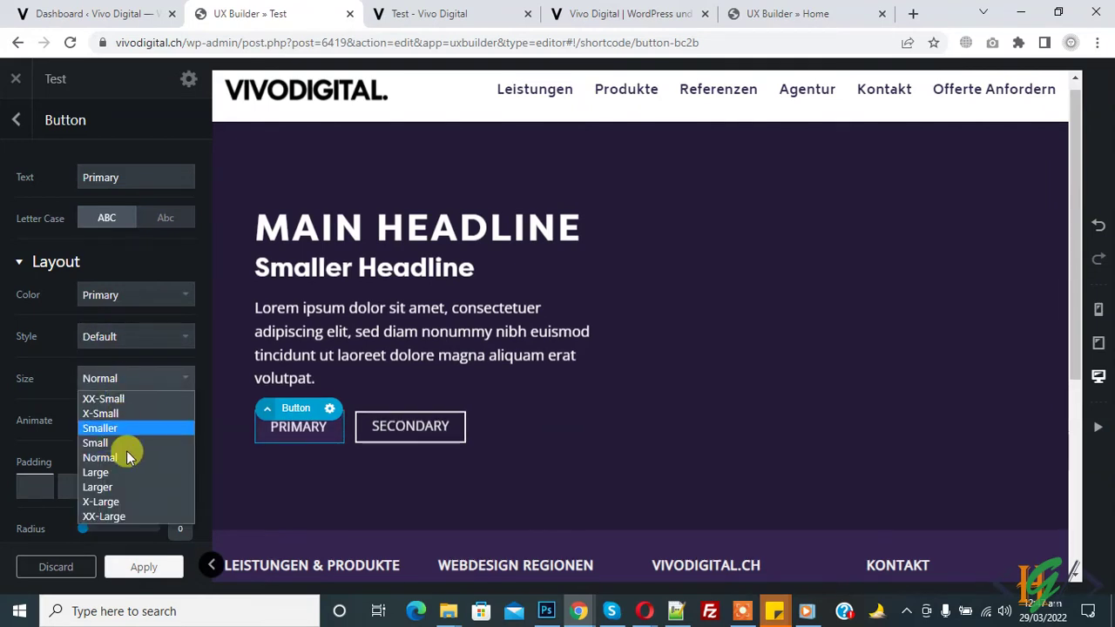
left_click(127, 501)
left_click(119, 384)
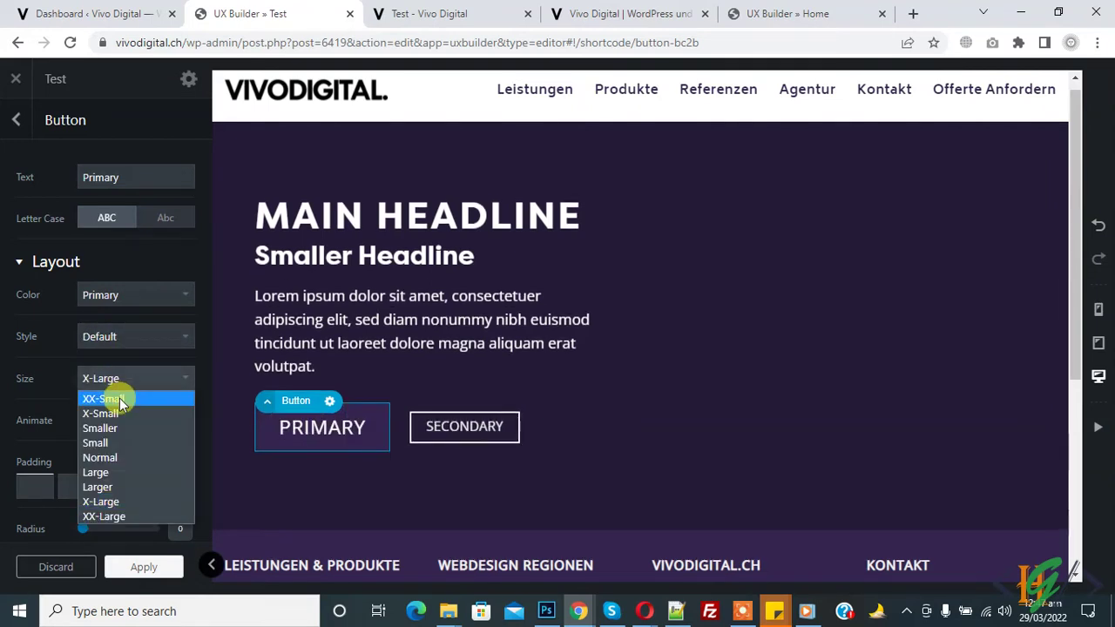
left_click(119, 400)
left_click(121, 392)
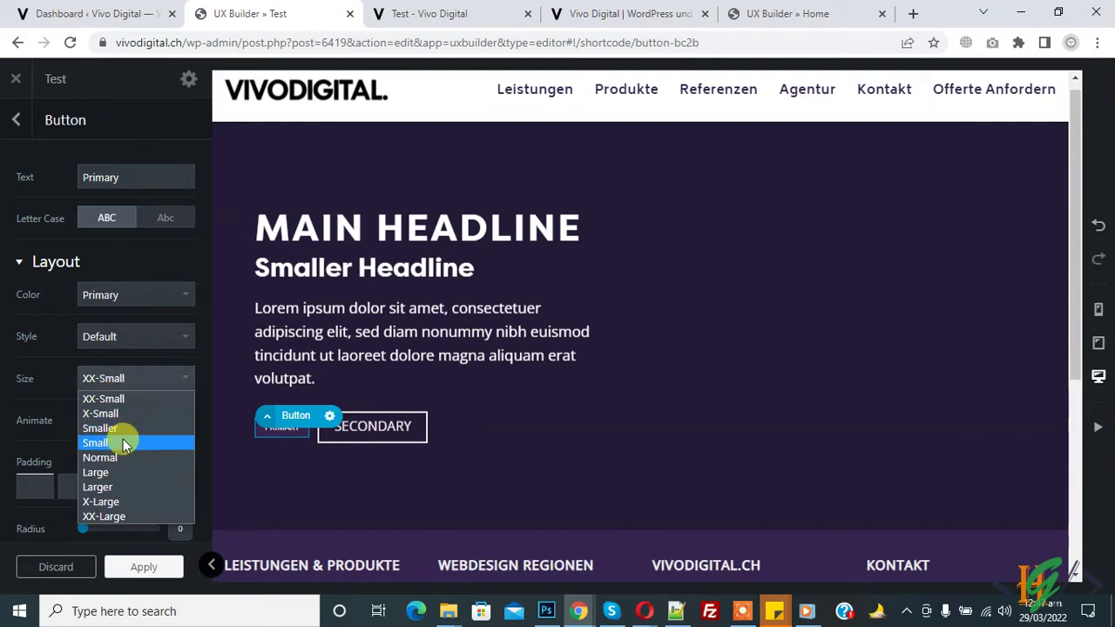
left_click(123, 439)
left_click(122, 391)
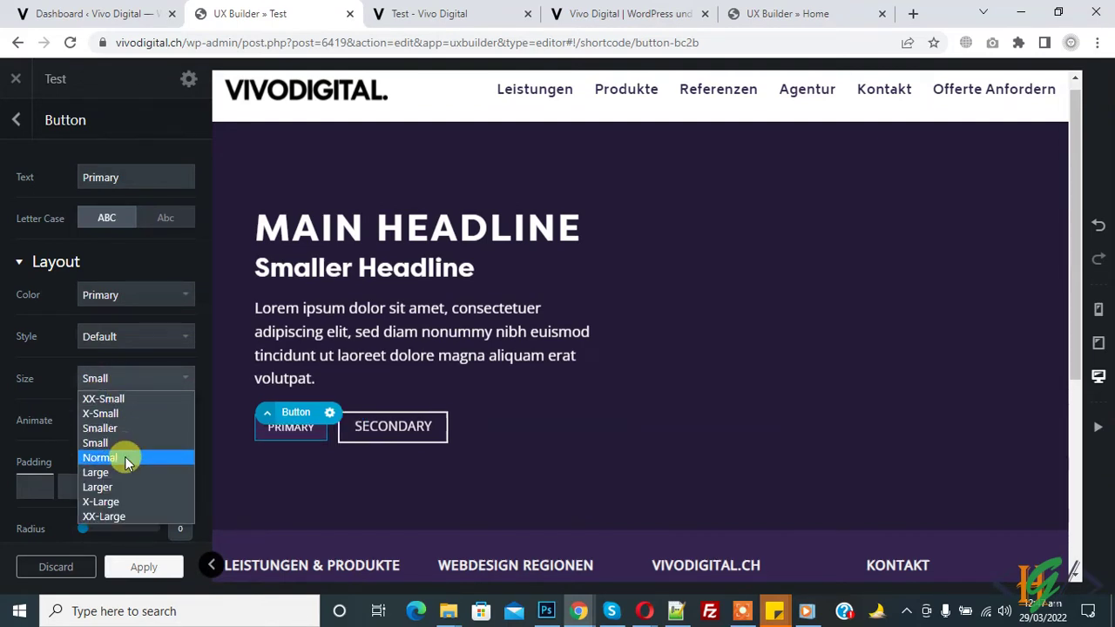
left_click(125, 456)
Keep the PRIMARY button with no animation and full-width Expand turned off.
scroll(85, 383, "down", 2)
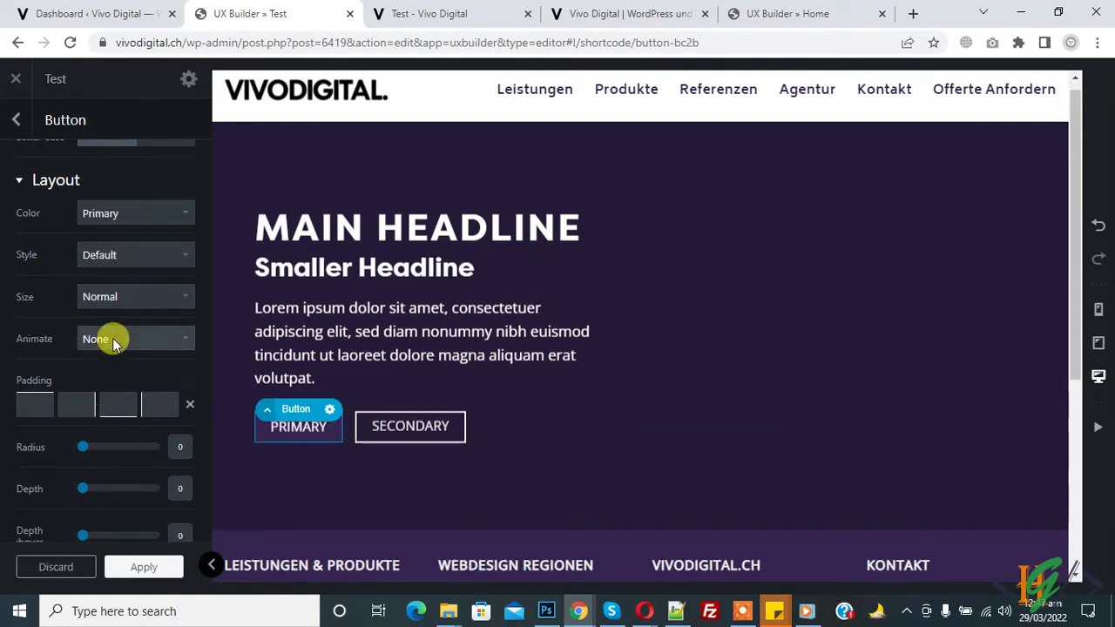
left_click(113, 338)
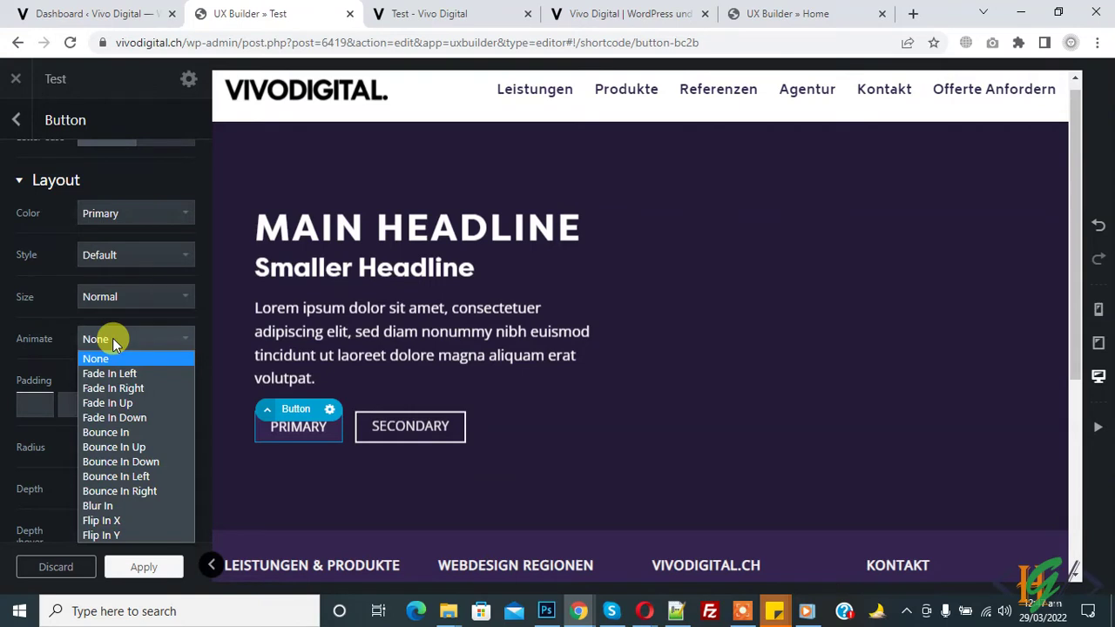
left_click(52, 303)
scroll(99, 364, "down", 4)
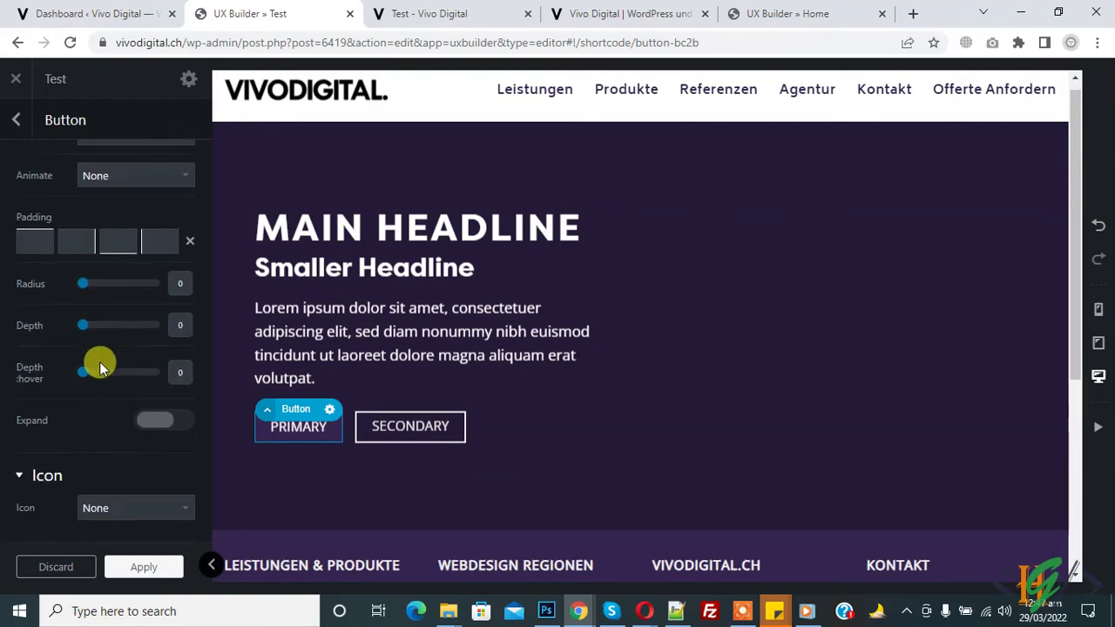
left_click_drag(82, 283, 50, 291)
scroll(83, 364, "down", 2)
left_click(171, 339)
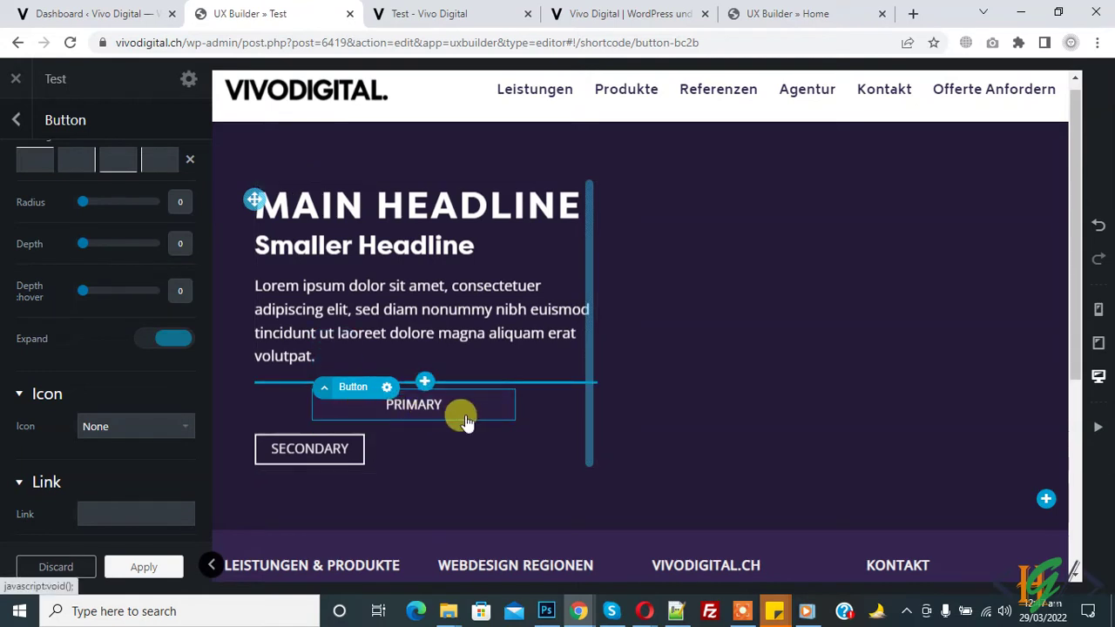
left_click(155, 339)
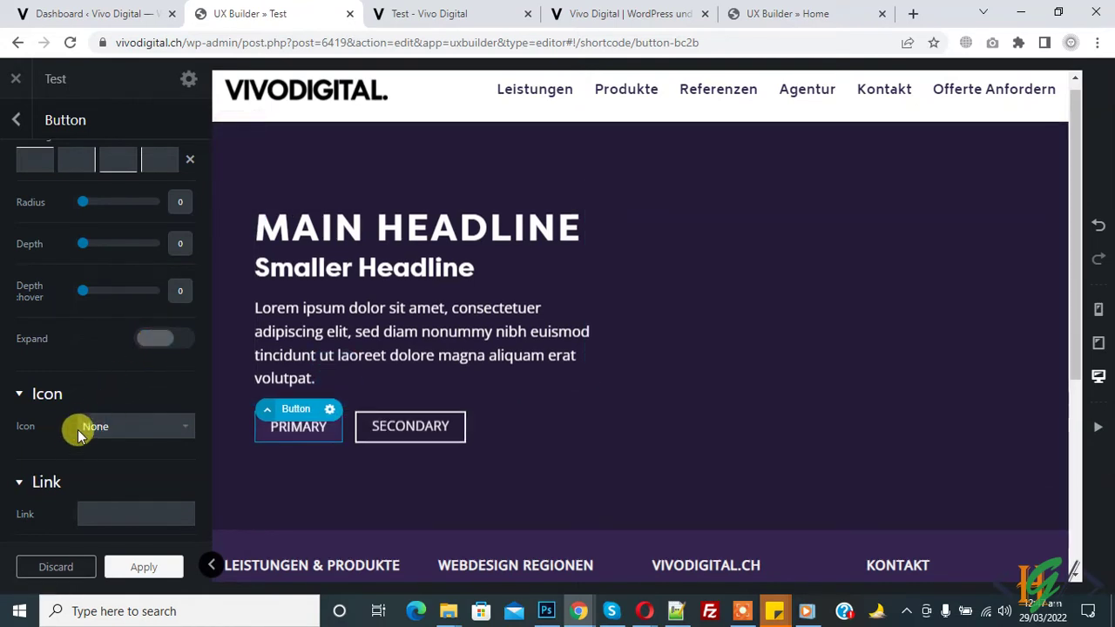
Give the button a Heart icon on the left, always visible.
left_click(109, 429)
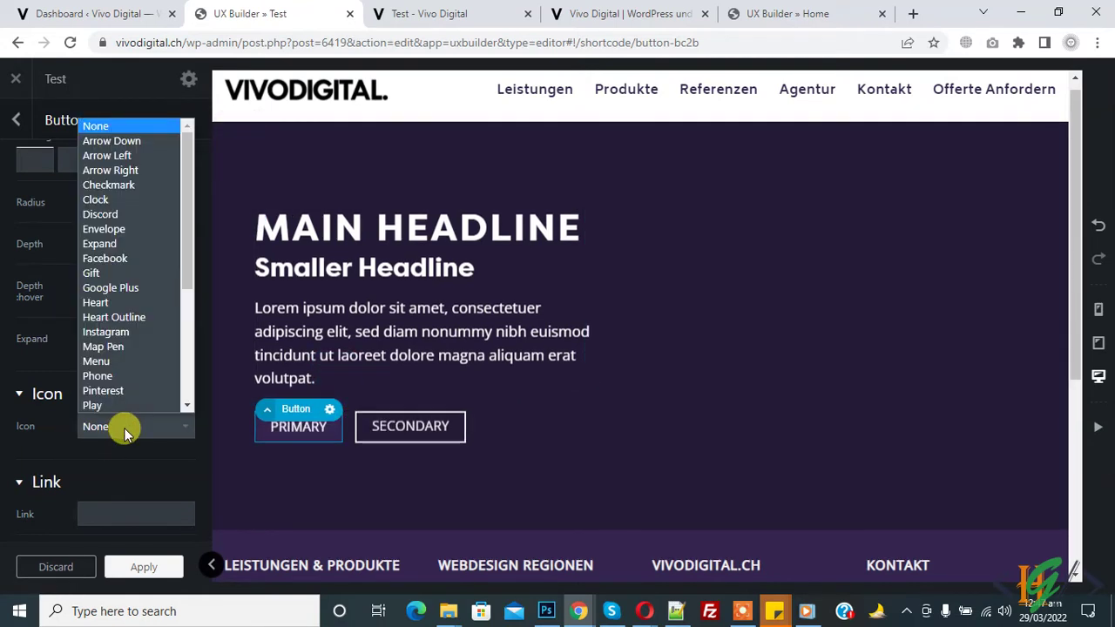
left_click(130, 299)
scroll(110, 343, "down", 1)
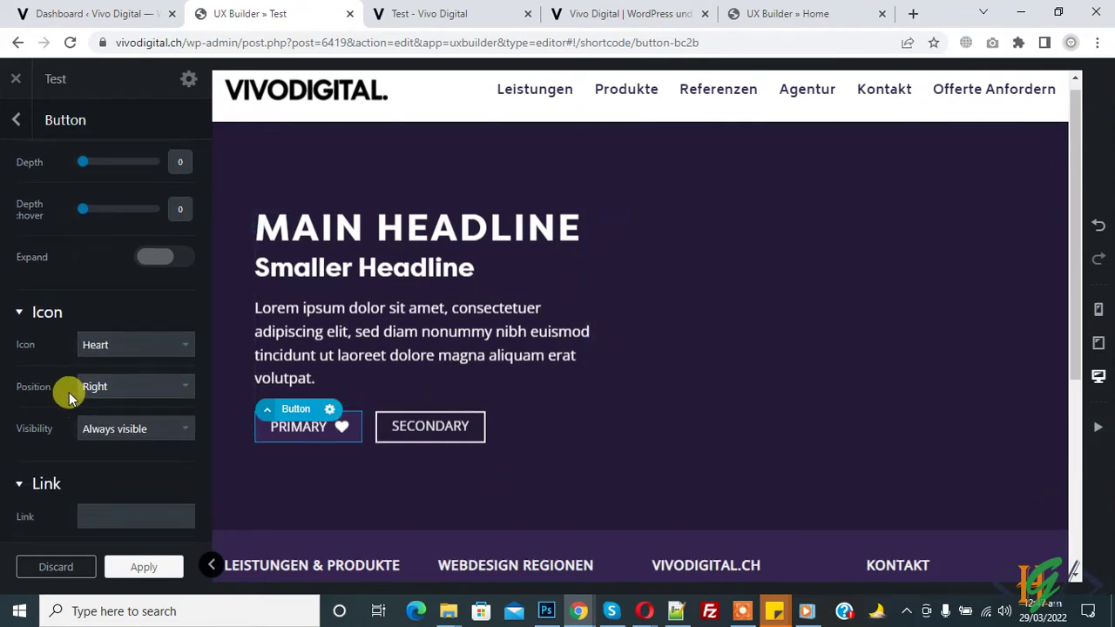
left_click(113, 392)
left_click(110, 420)
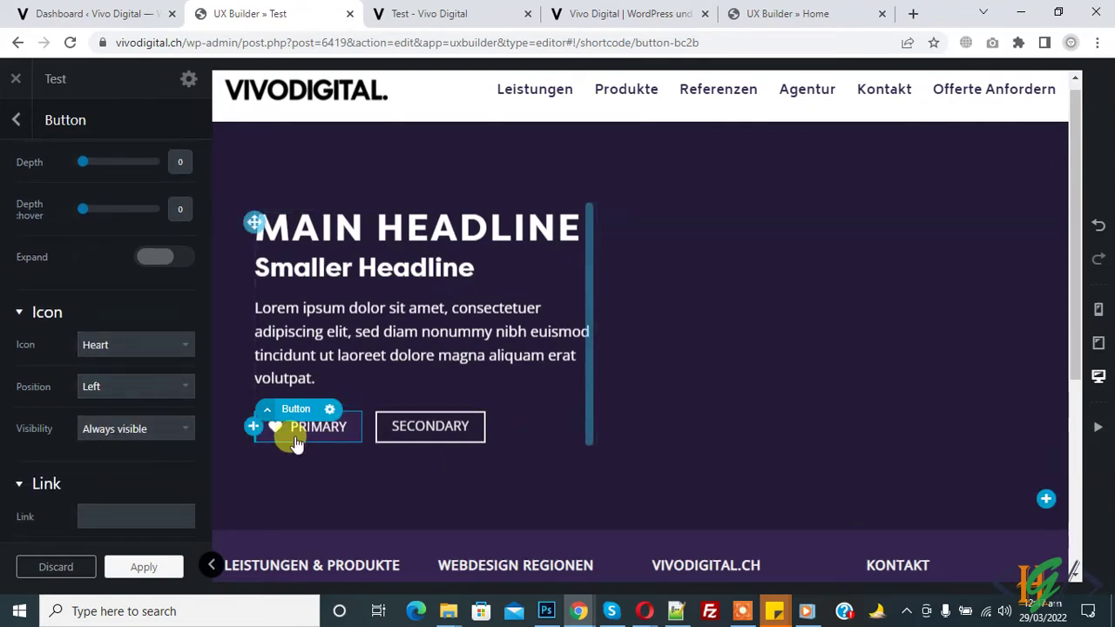
left_click(137, 428)
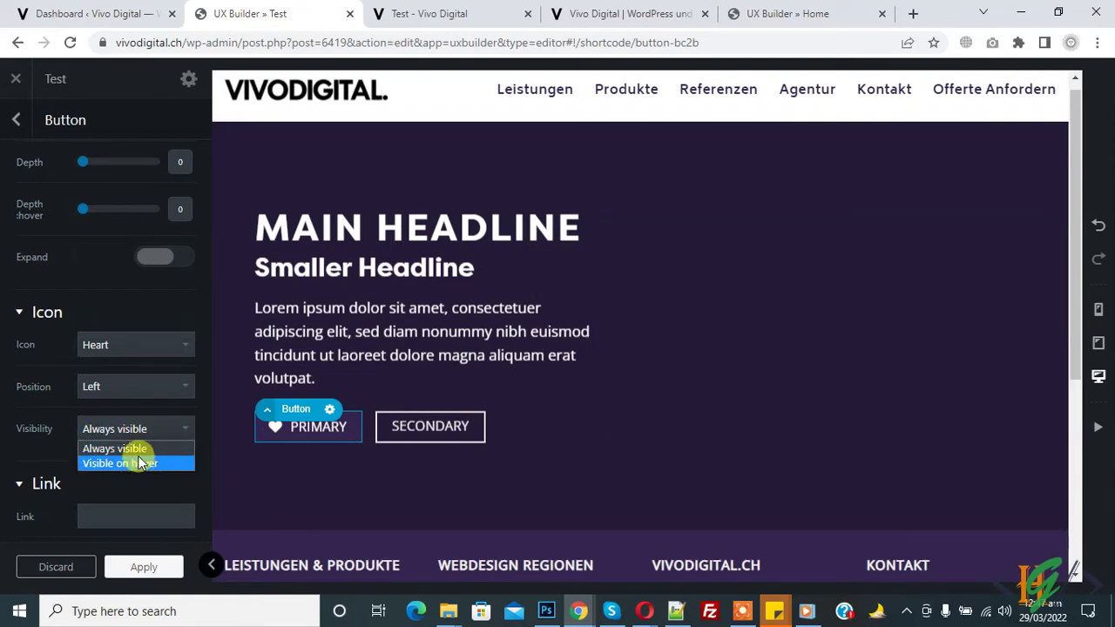
left_click(3, 443)
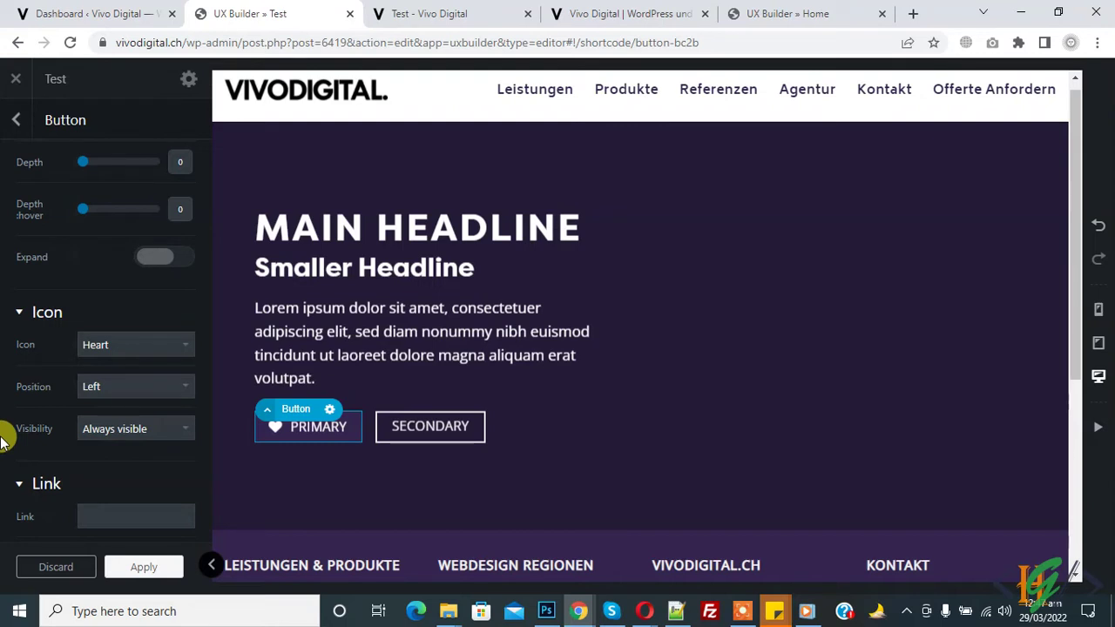
Link the button to # opening in the same window.
scroll(58, 331, "down", 1)
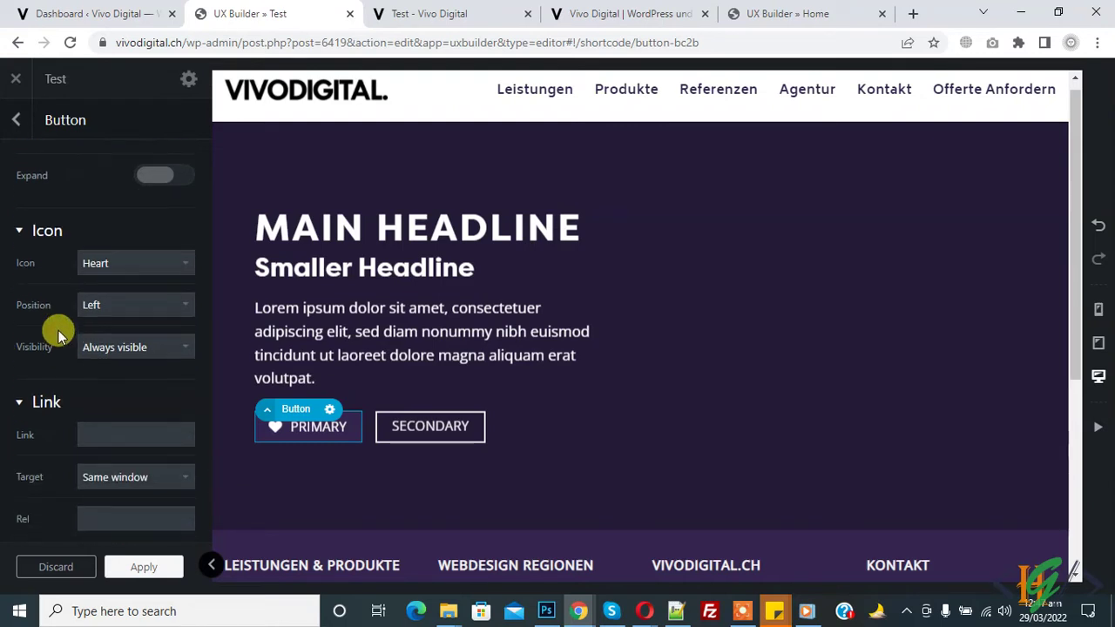
left_click(99, 433)
type("#")
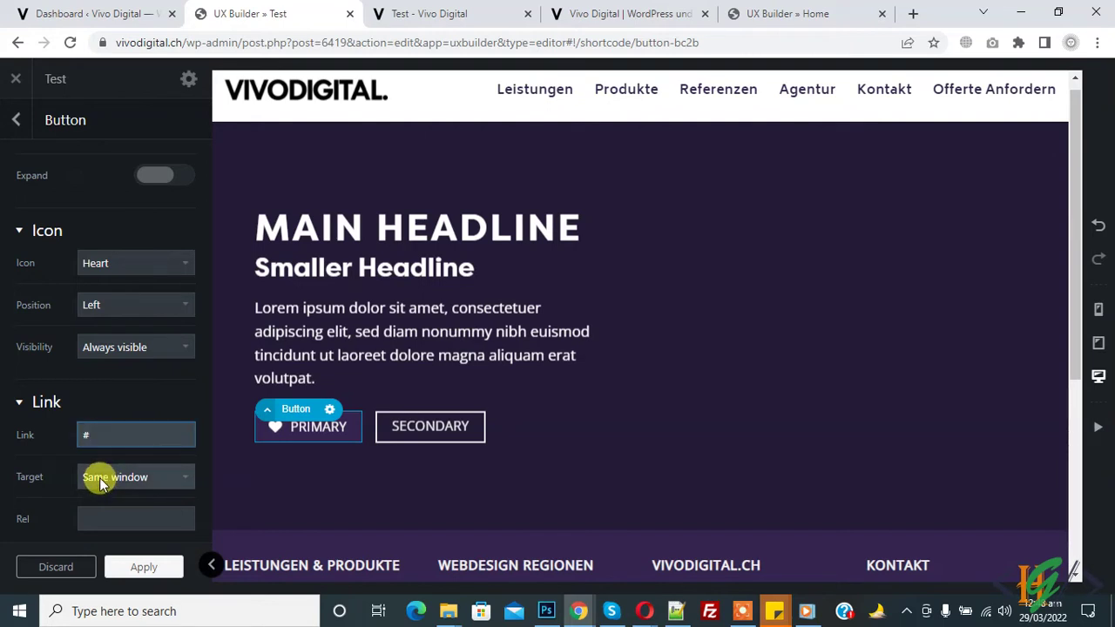
left_click(118, 478)
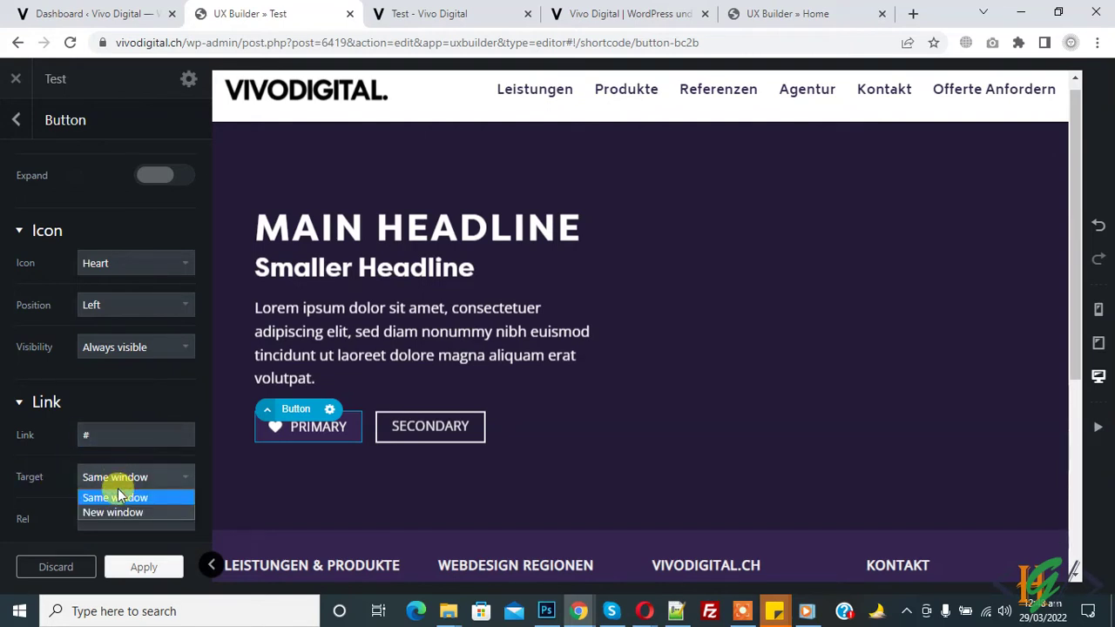
left_click(113, 513)
left_click(101, 476)
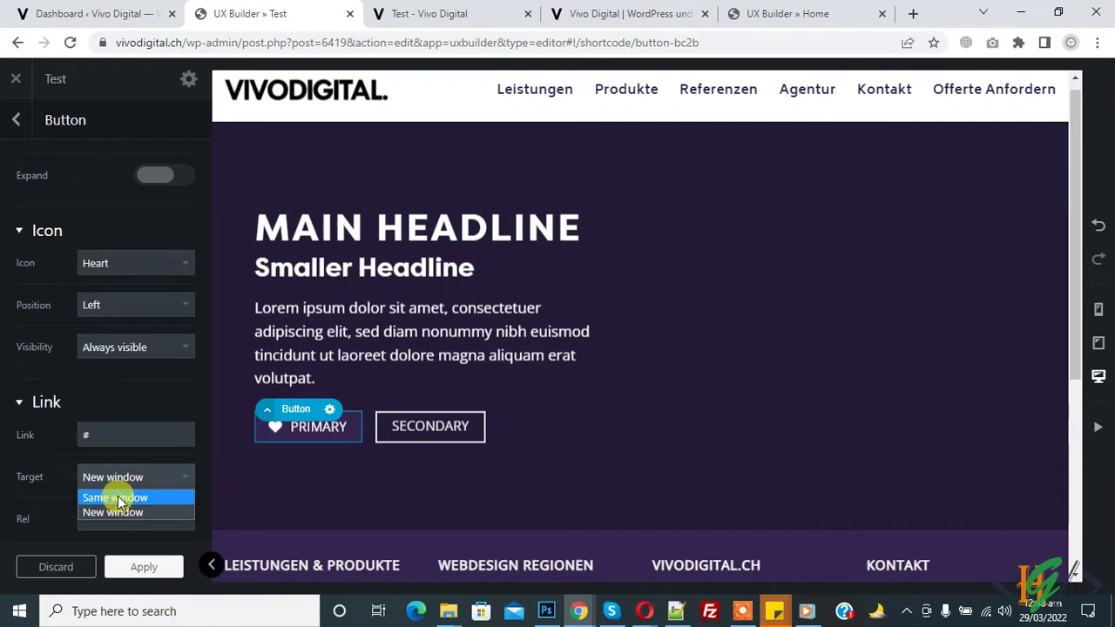
left_click(112, 498)
scroll(88, 418, "down", 2)
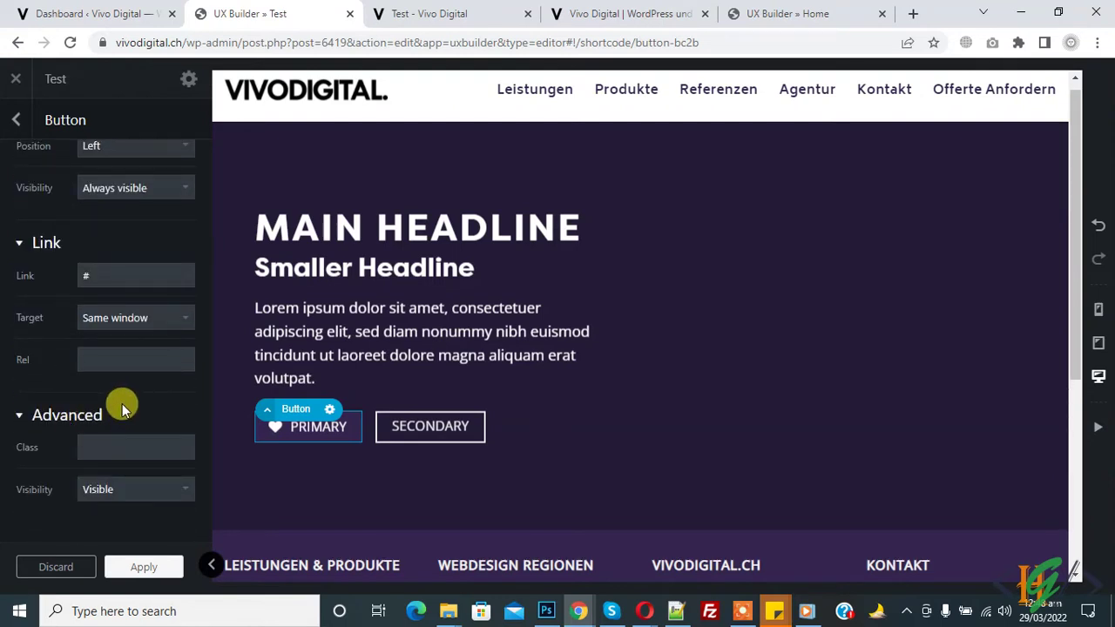
left_click(103, 448)
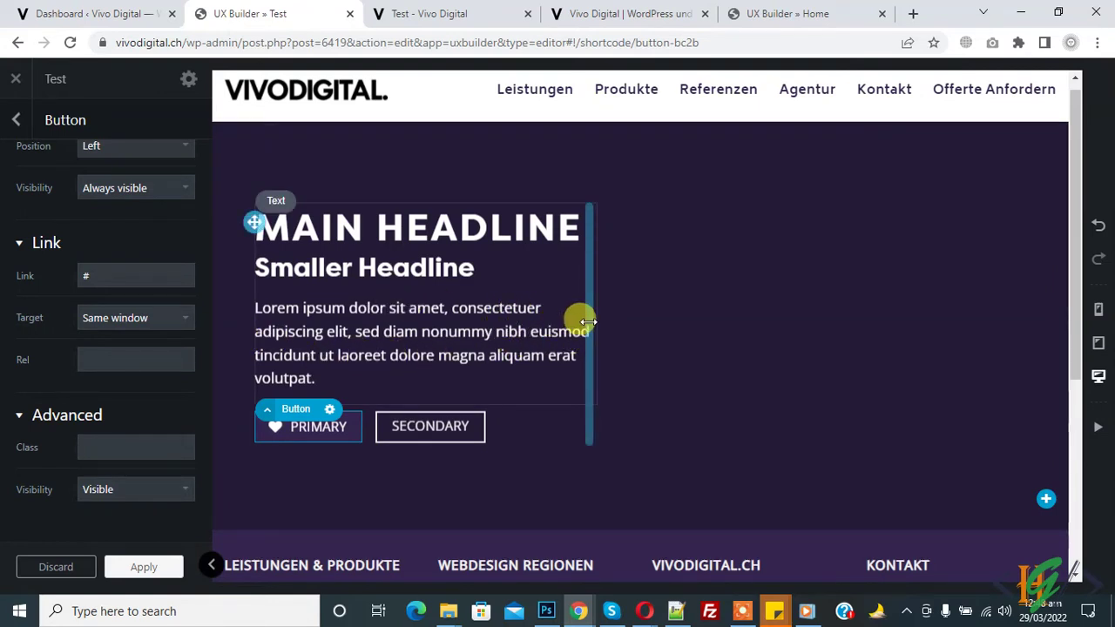
Widen the text block so the paragraph wraps after 'sed' and 'magna'.
left_click_drag(589, 322, 689, 341)
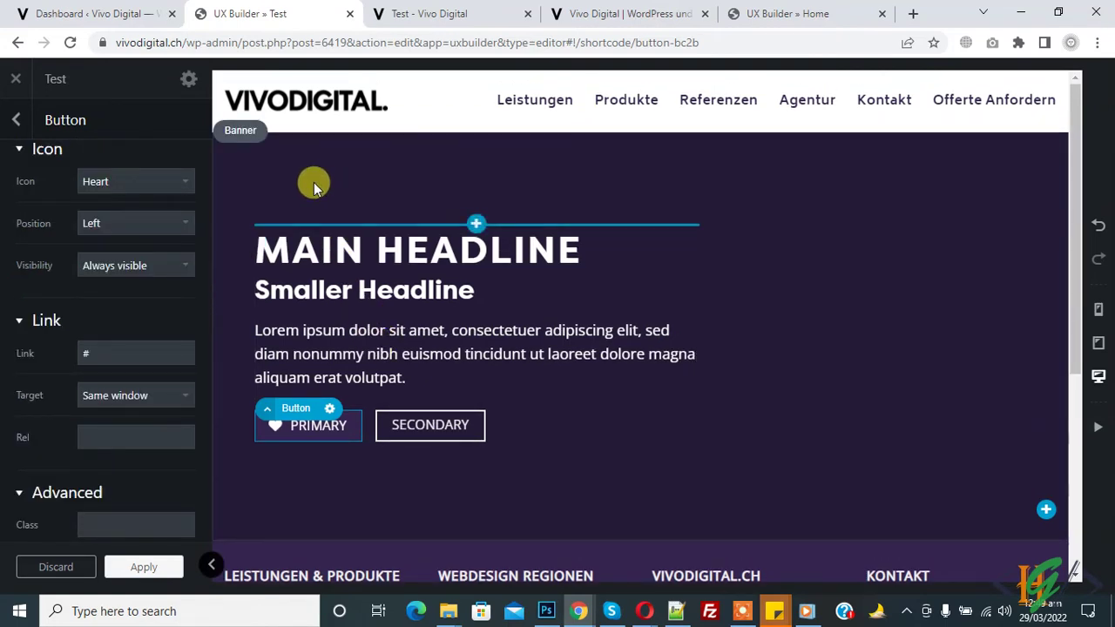
Change the banner height from 500px to 600px, briefly trying 700px.
left_click(235, 132)
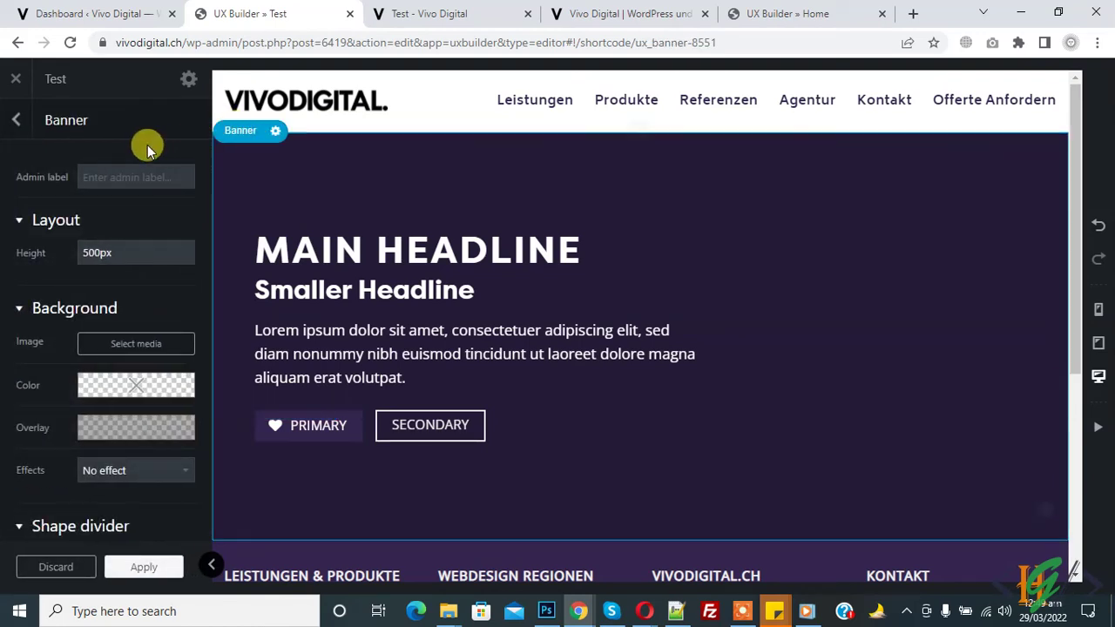
mouse_move(77, 252)
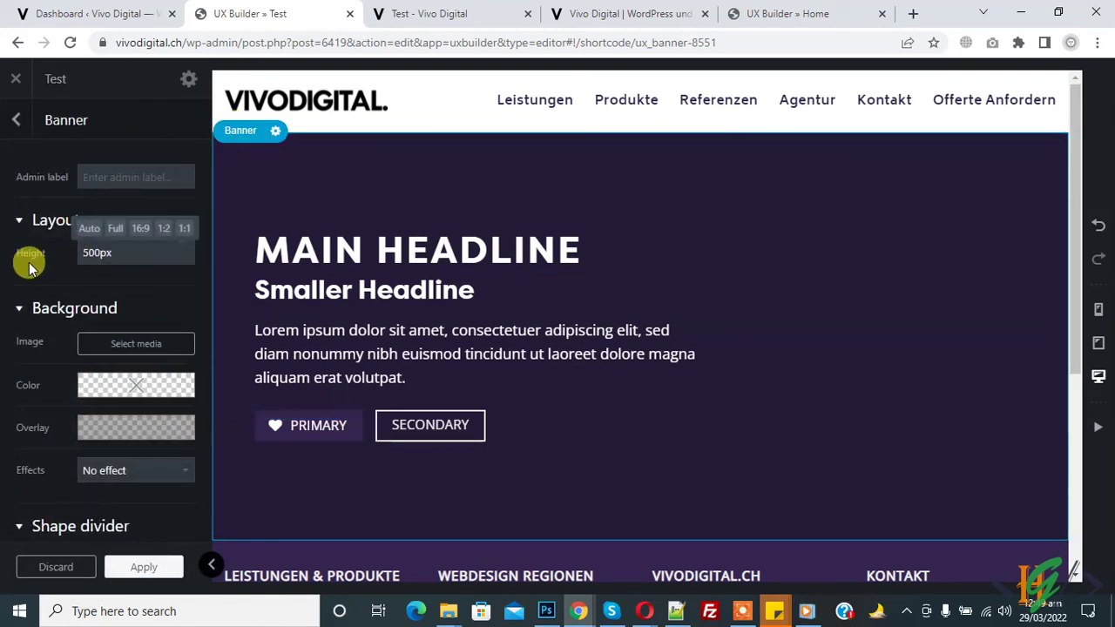
left_click(97, 253)
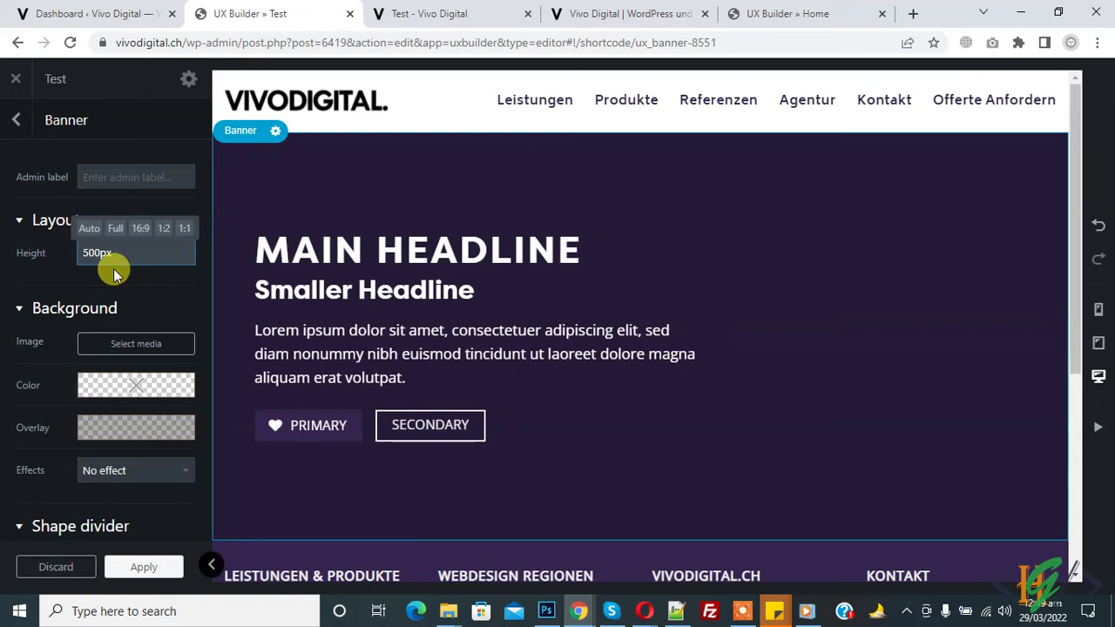
key("BackSpace")
type("6")
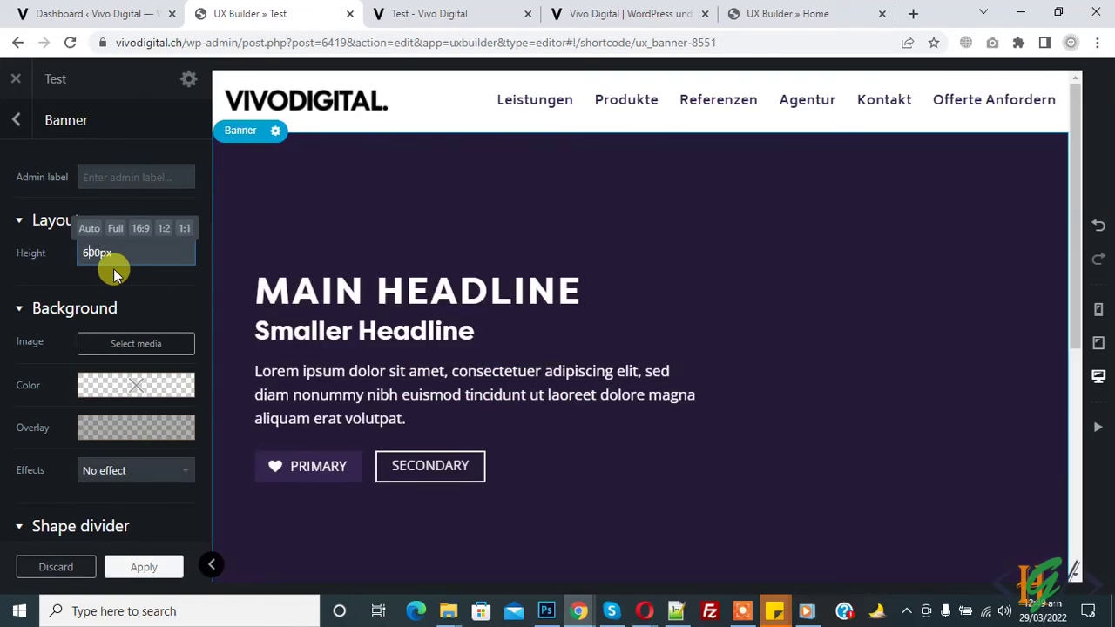
key("BackSpace")
type("7")
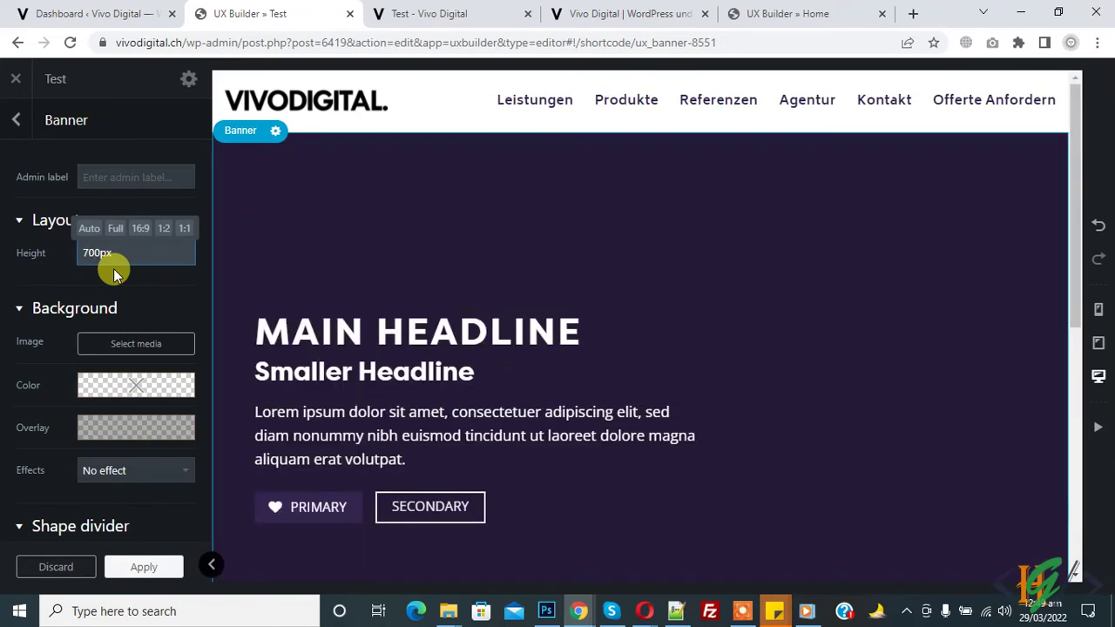
key("BackSpace")
type("6")
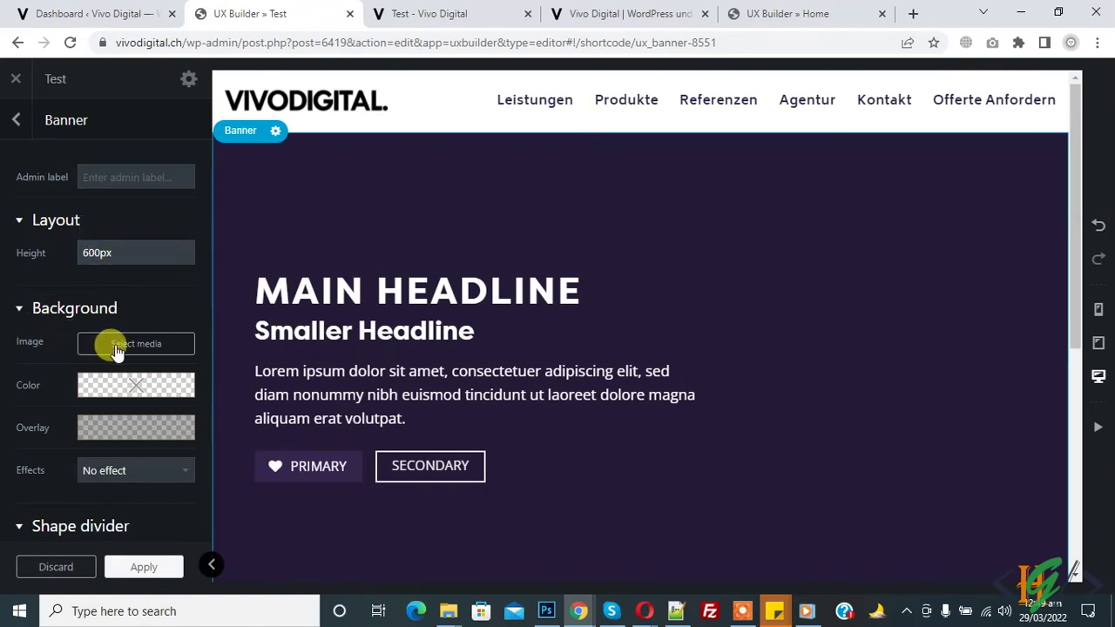
left_click(117, 345)
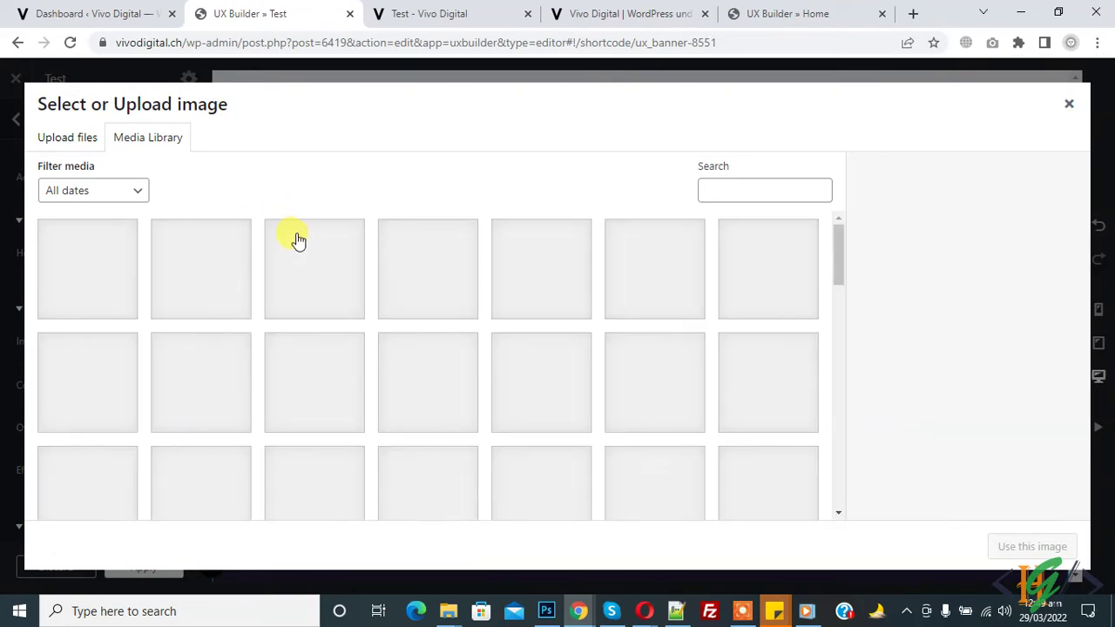
left_click(200, 386)
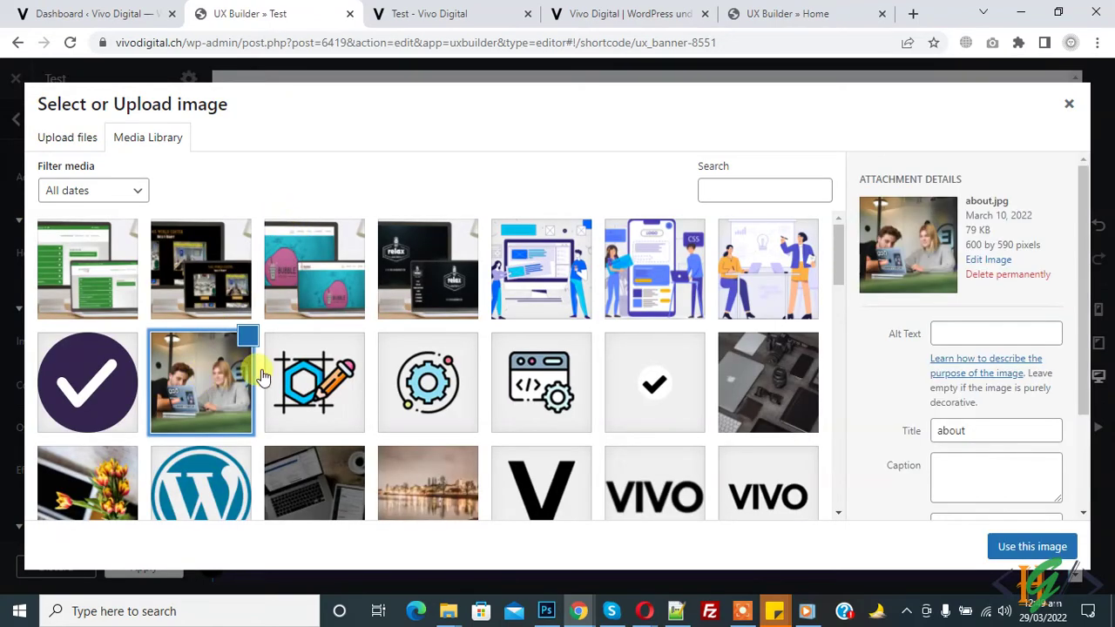
left_click(1027, 553)
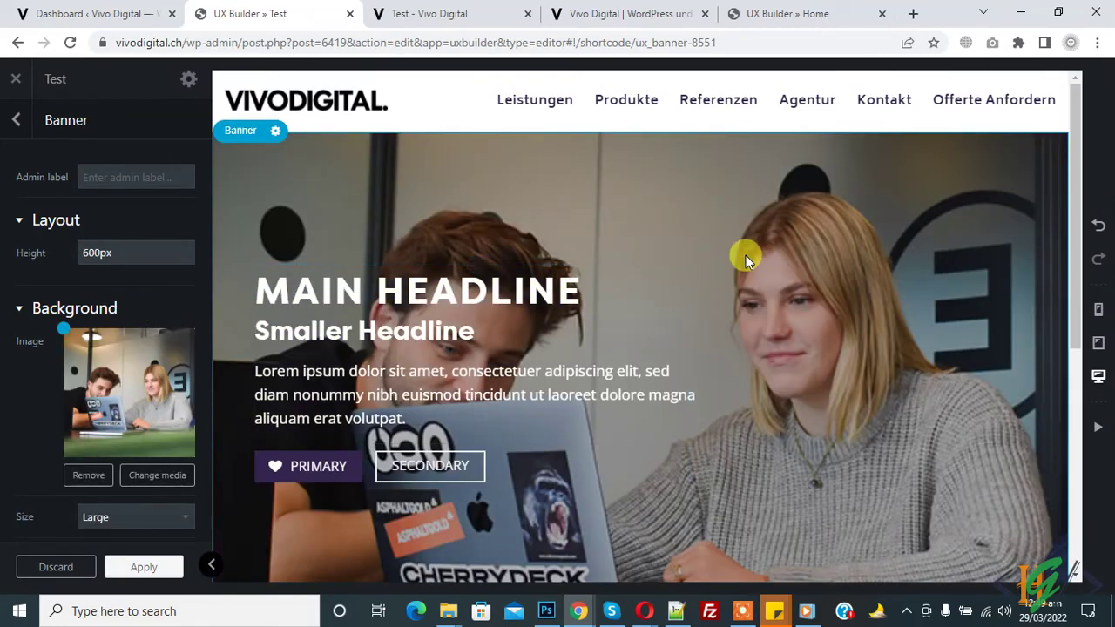
scroll(45, 282, "down", 2)
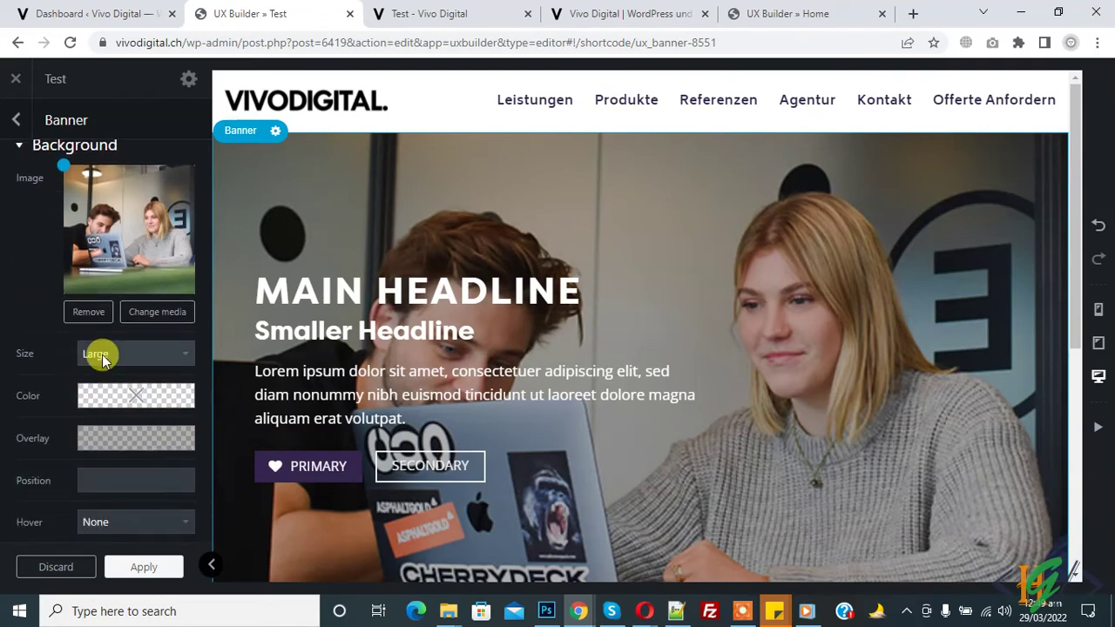
scroll(49, 355, "down", 1)
mouse_move(120, 322)
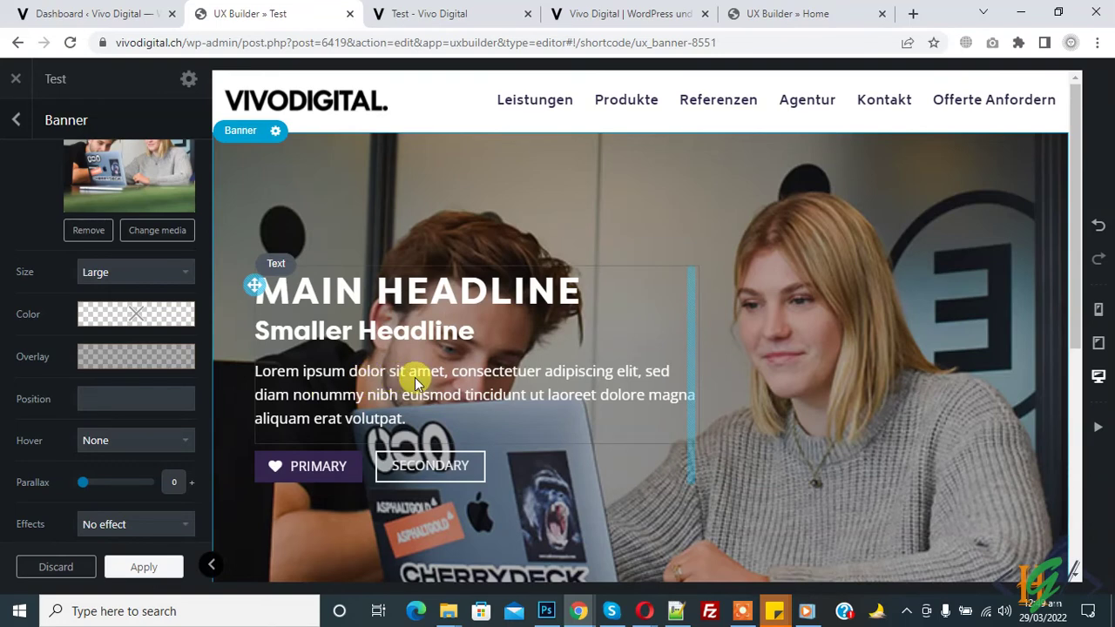
Give the banner a near-black overlay of rgba(9, 0, 0, 0.738).
left_click(139, 357)
left_click_drag(120, 425, 144, 468)
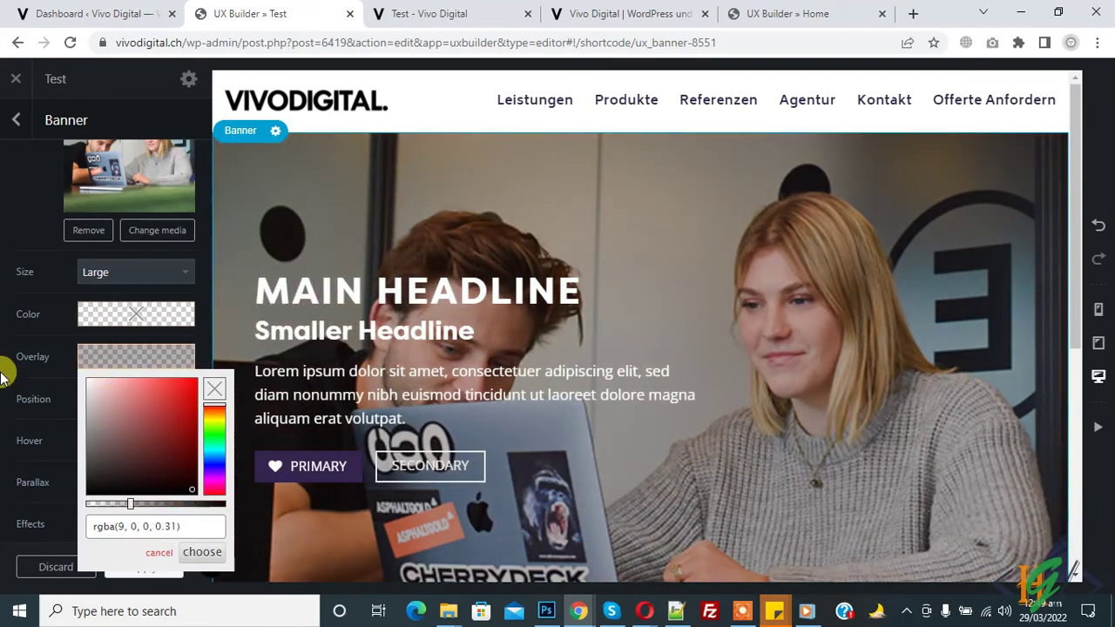
left_click(80, 440)
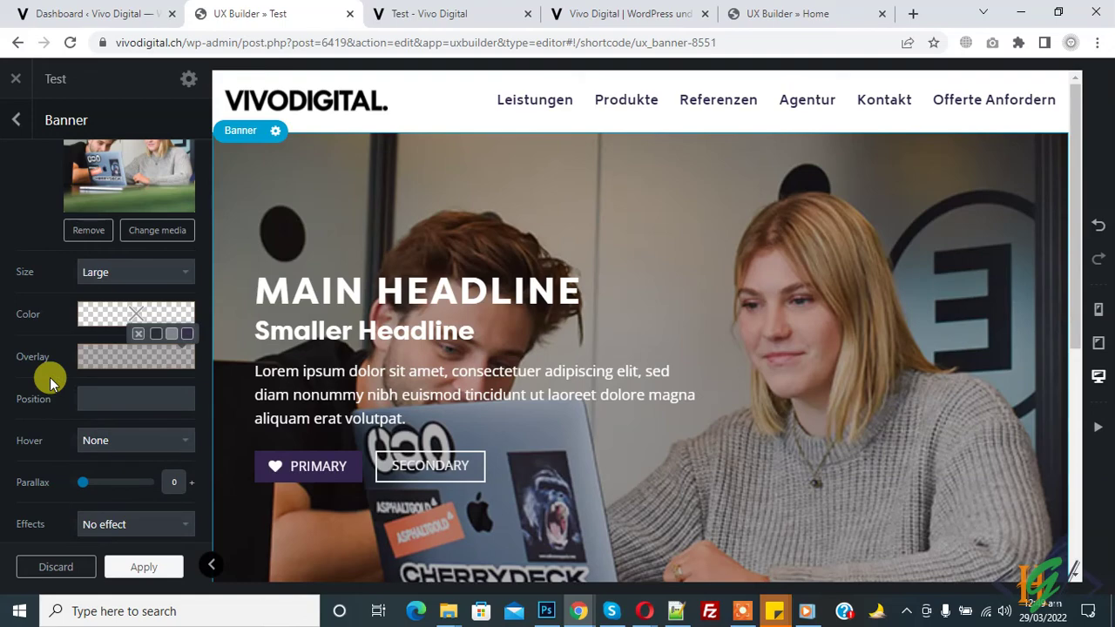
left_click(117, 359)
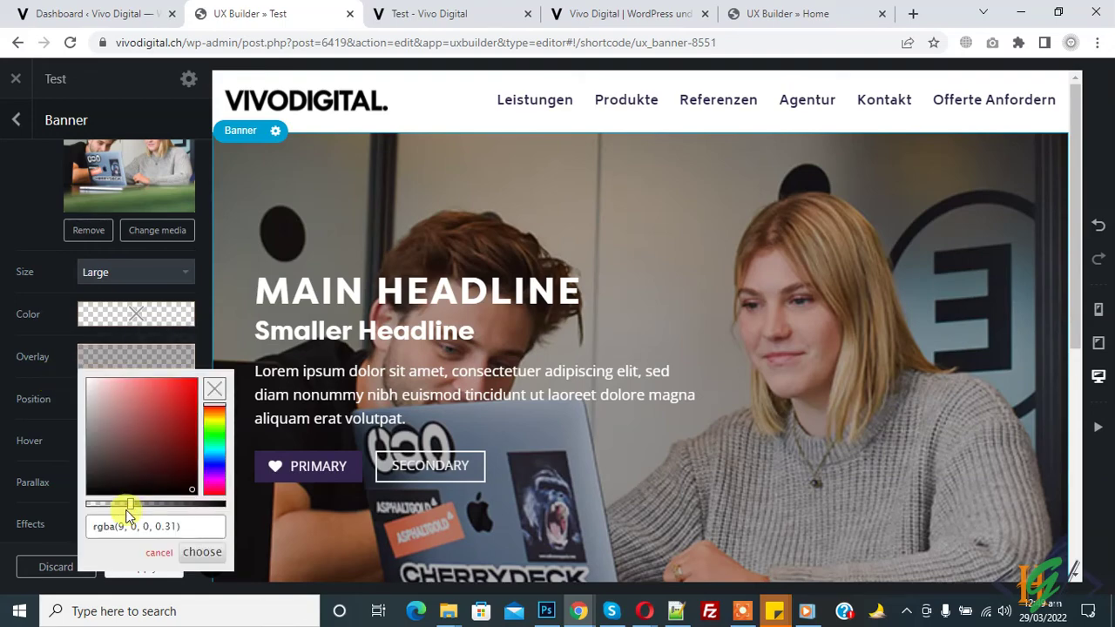
left_click_drag(128, 508, 191, 507)
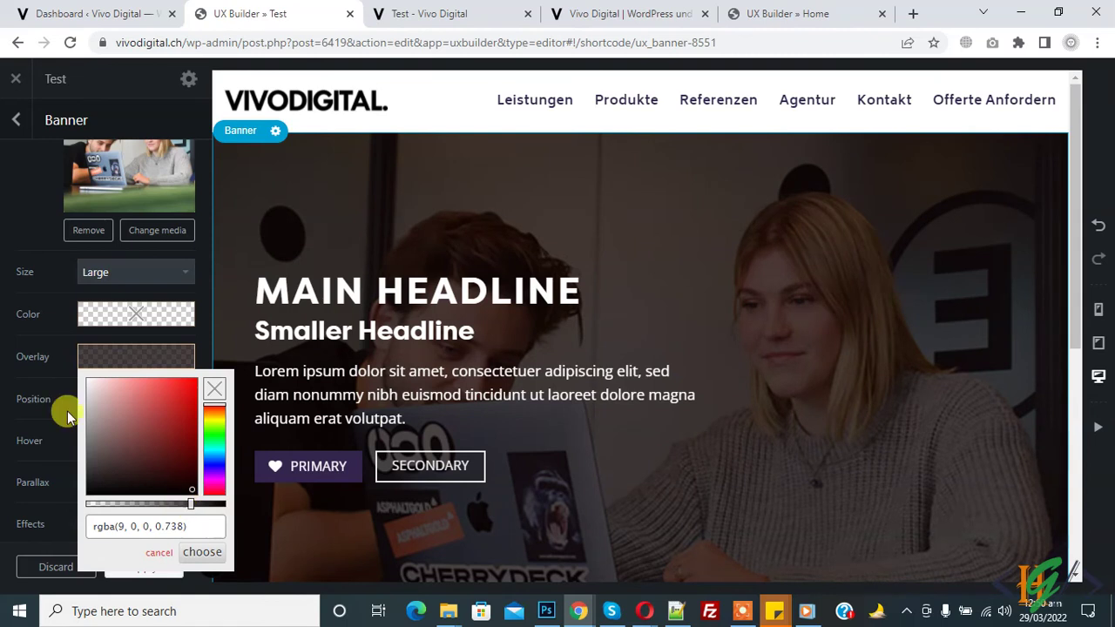
left_click(2, 345)
Set the banner's background effect to Snow, after trying Sparkle.
scroll(112, 364, "down", 1)
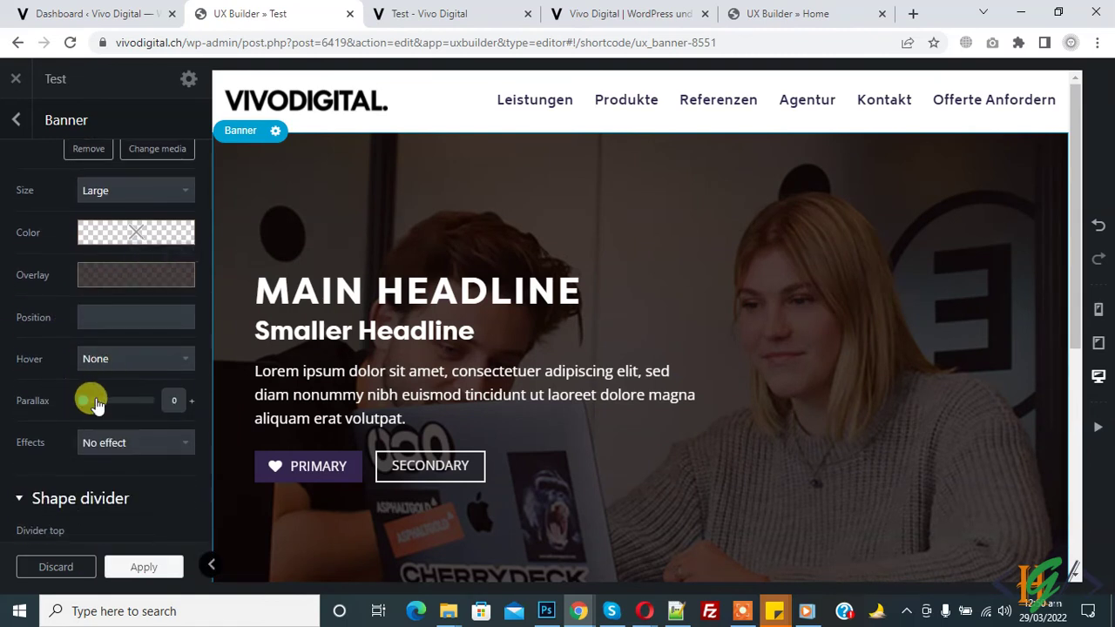
left_click(108, 442)
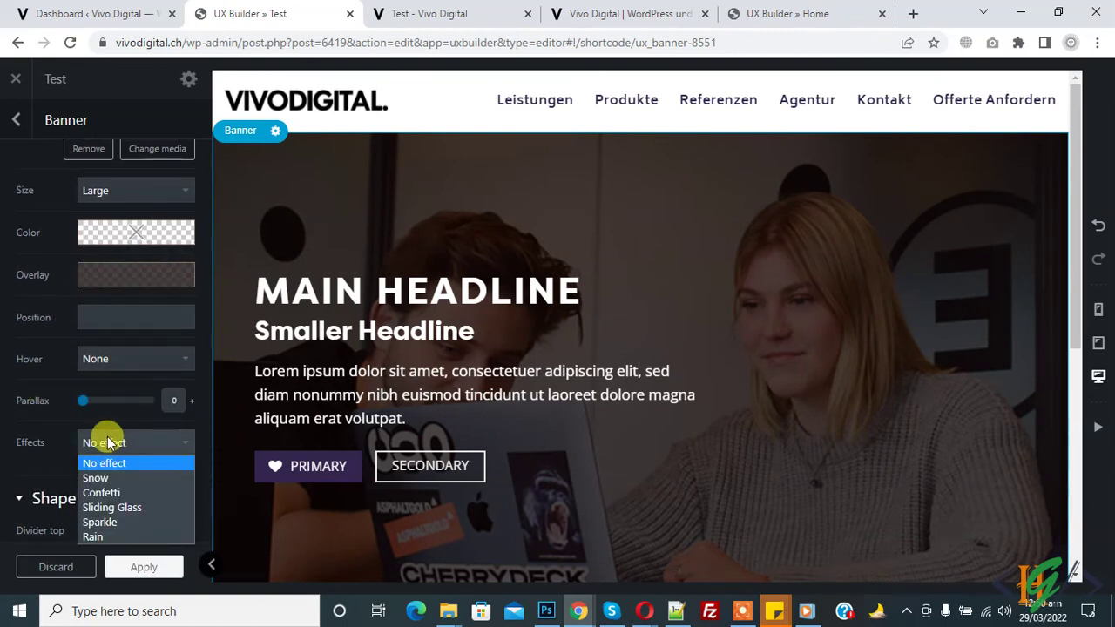
left_click(108, 479)
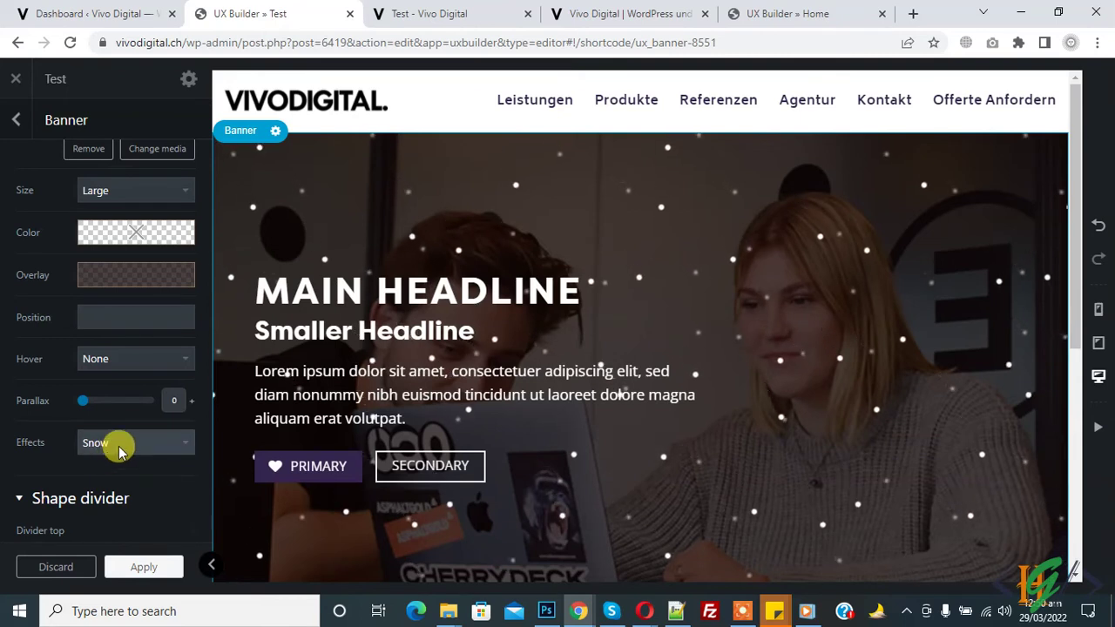
left_click(119, 449)
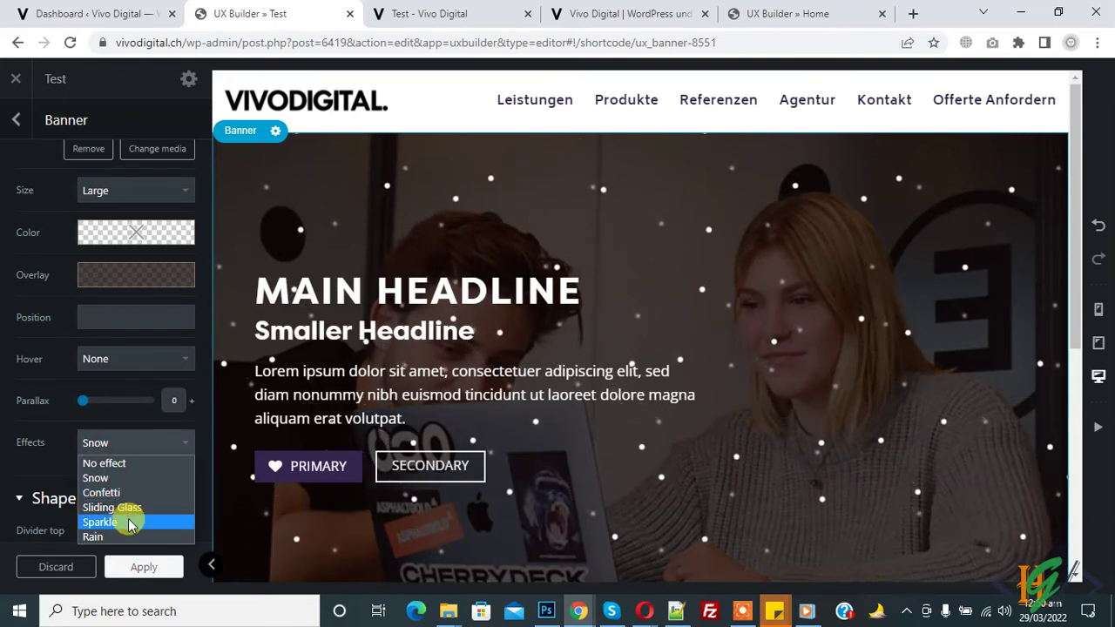
left_click(125, 519)
left_click(125, 447)
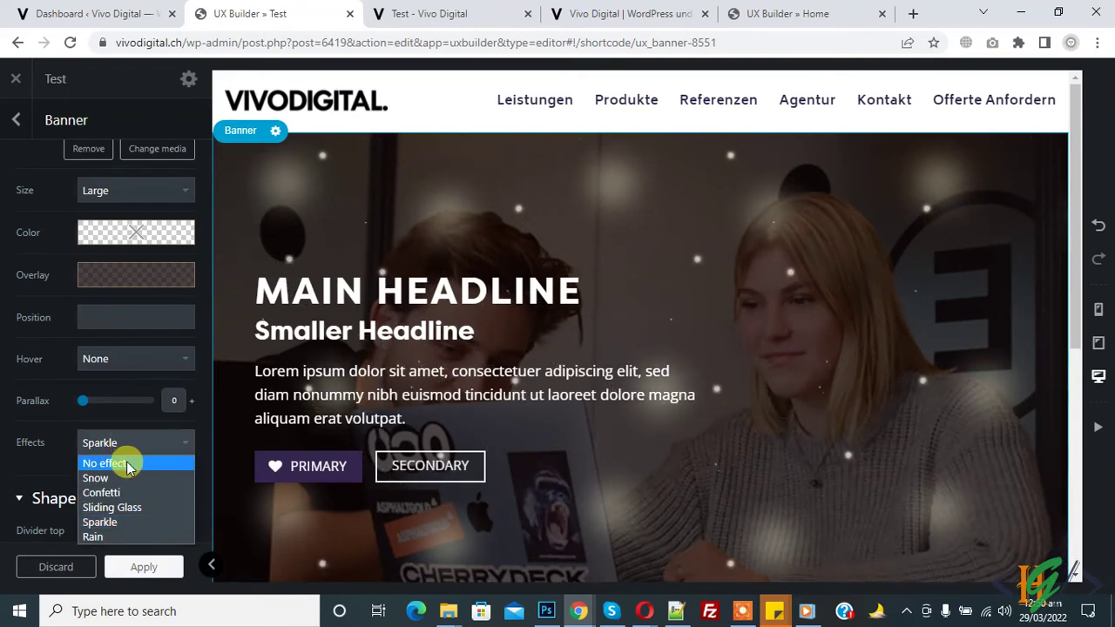
left_click(127, 481)
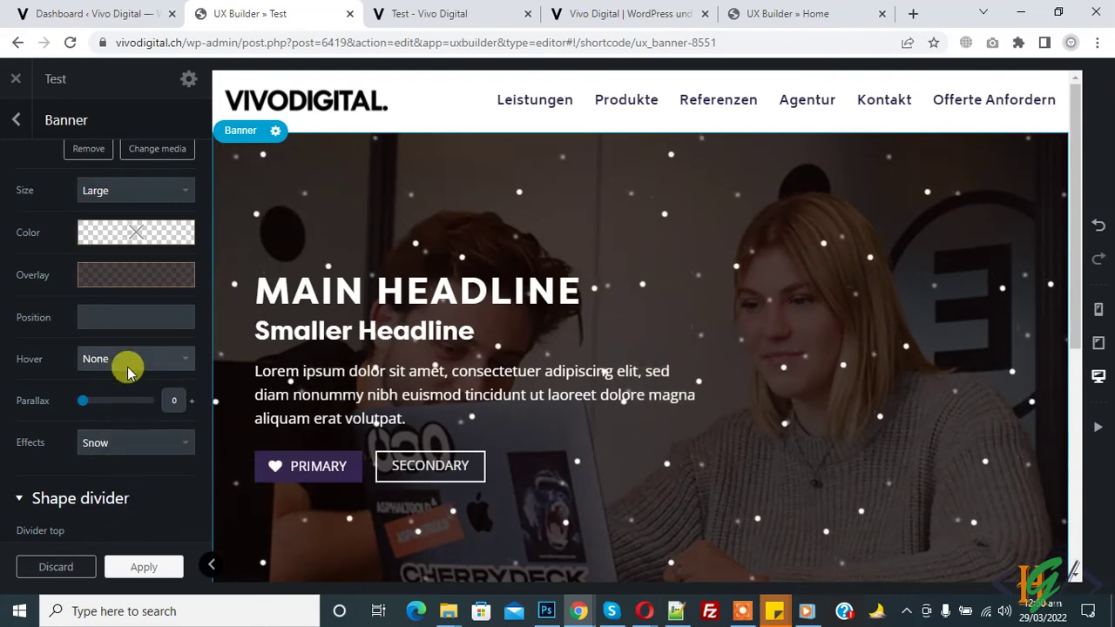
scroll(75, 243, "down", 3)
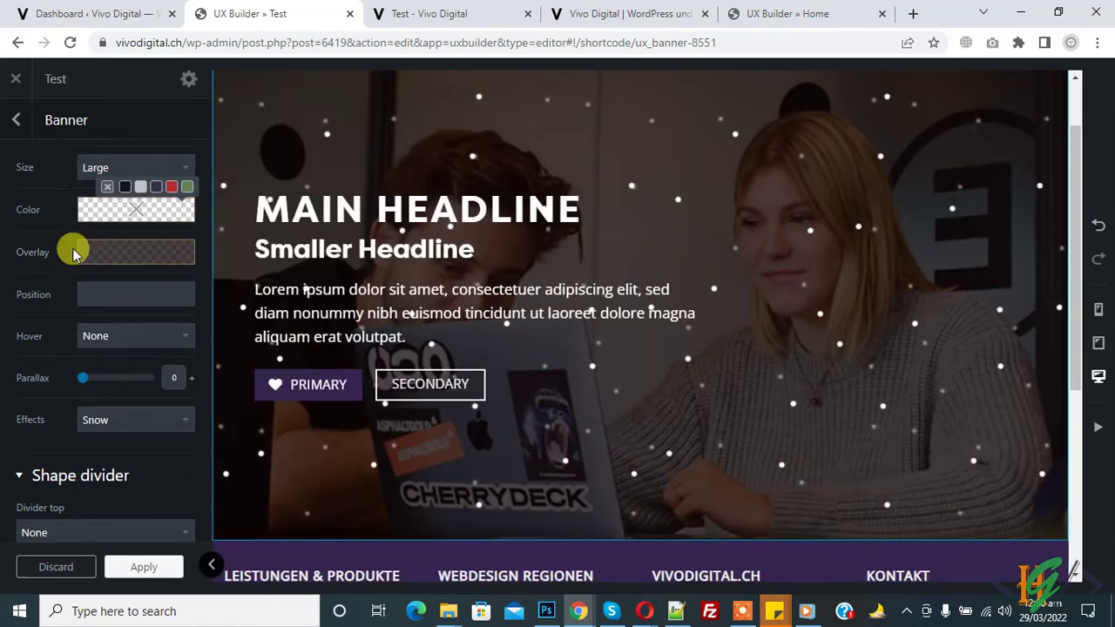
scroll(74, 253, "down", 1)
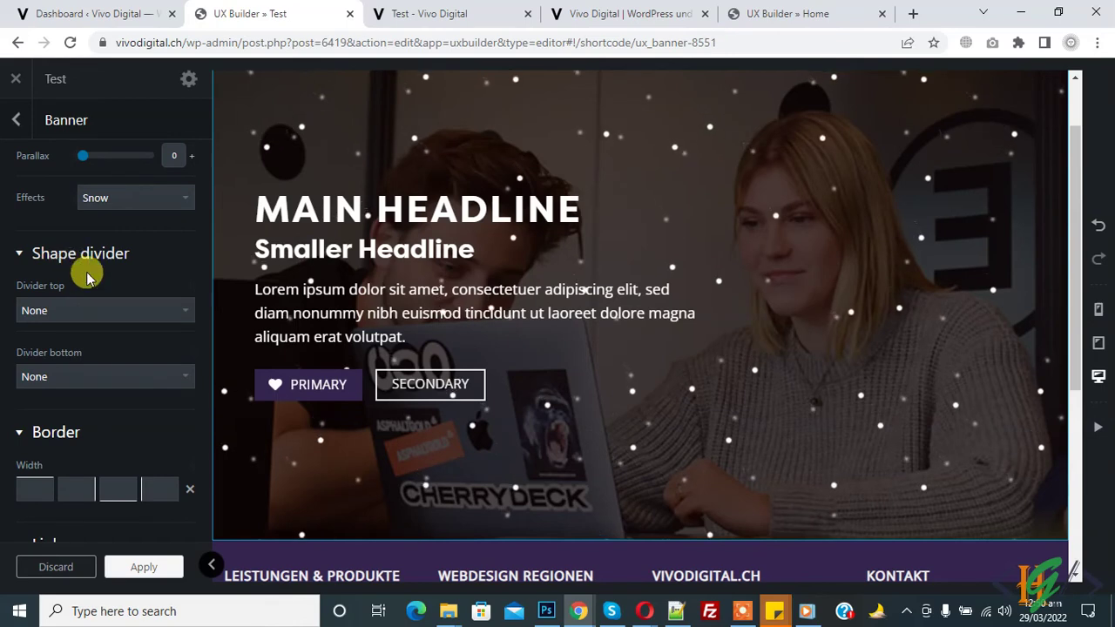
Set the banner's bottom shape divider to Waves opacity 3.
left_click(68, 376)
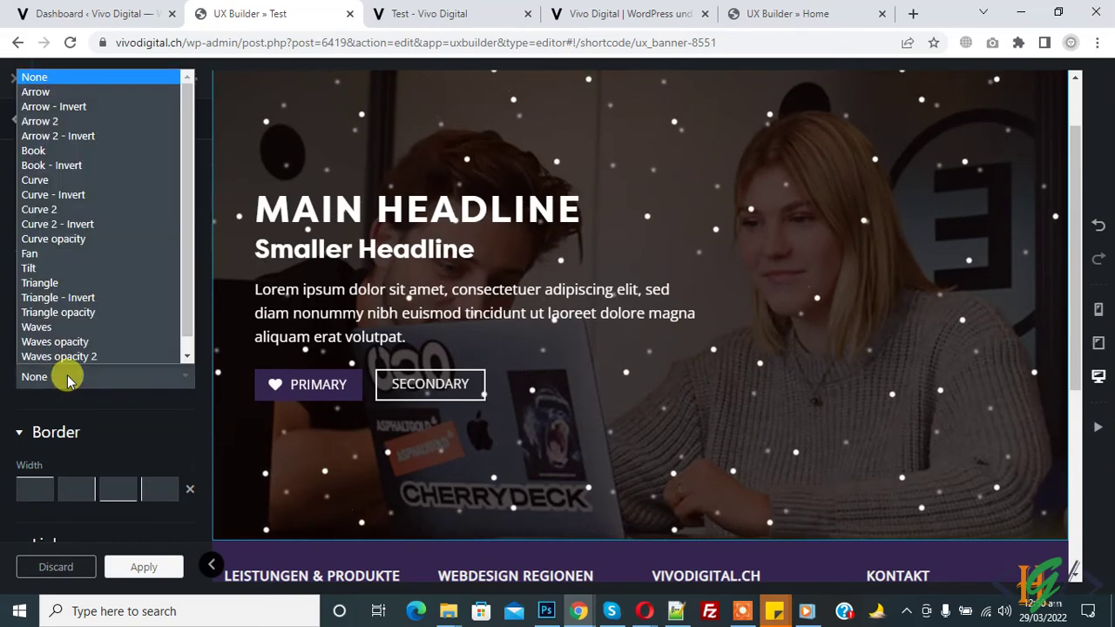
scroll(82, 294, "down", 1)
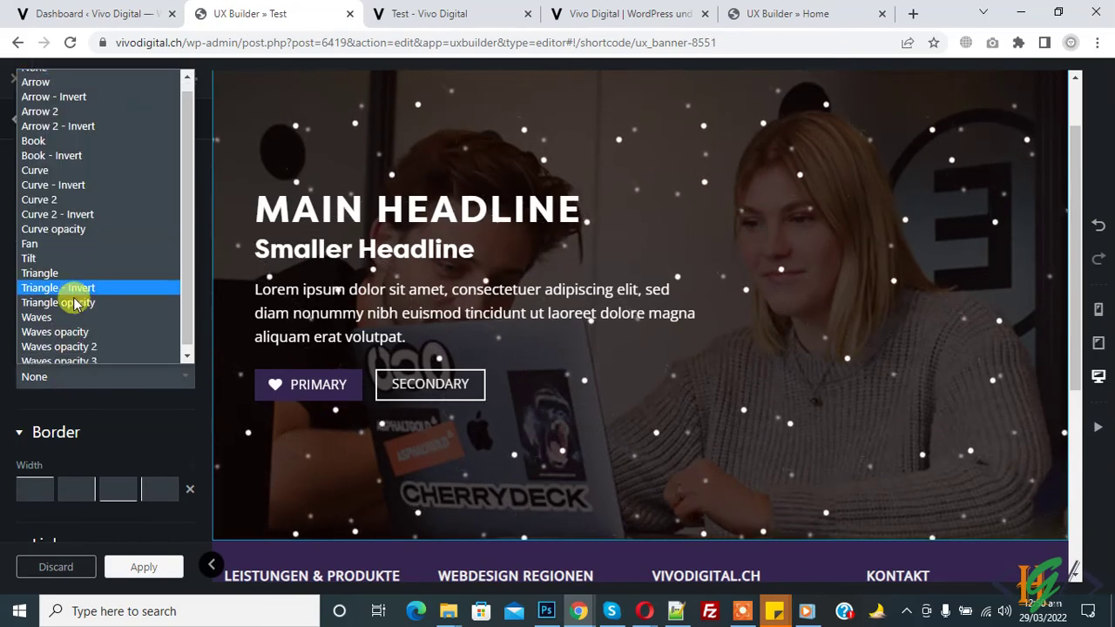
left_click(88, 359)
scroll(493, 349, "down", 1)
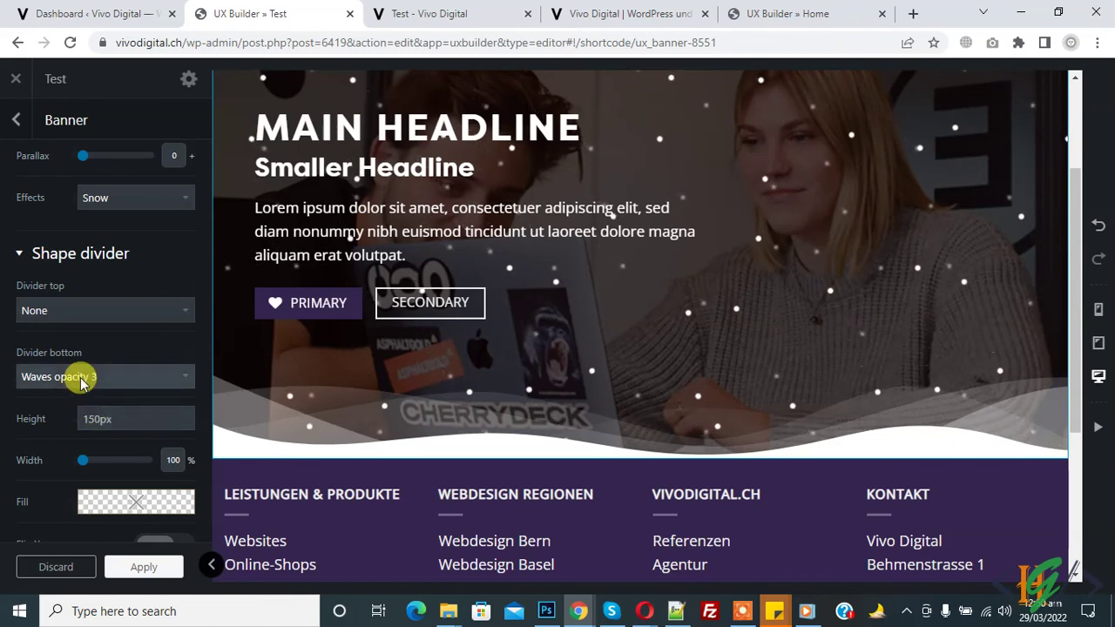
scroll(115, 367, "down", 3)
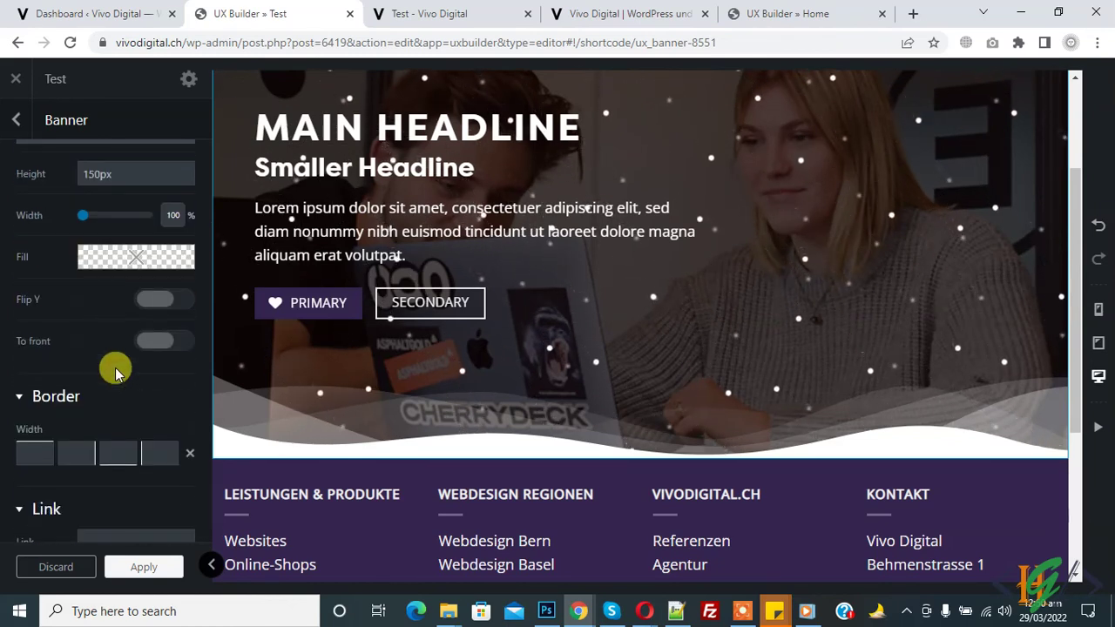
Set the banner's Link field to the placeholder '#', then review the remaining banner settings.
mouse_move(95, 273)
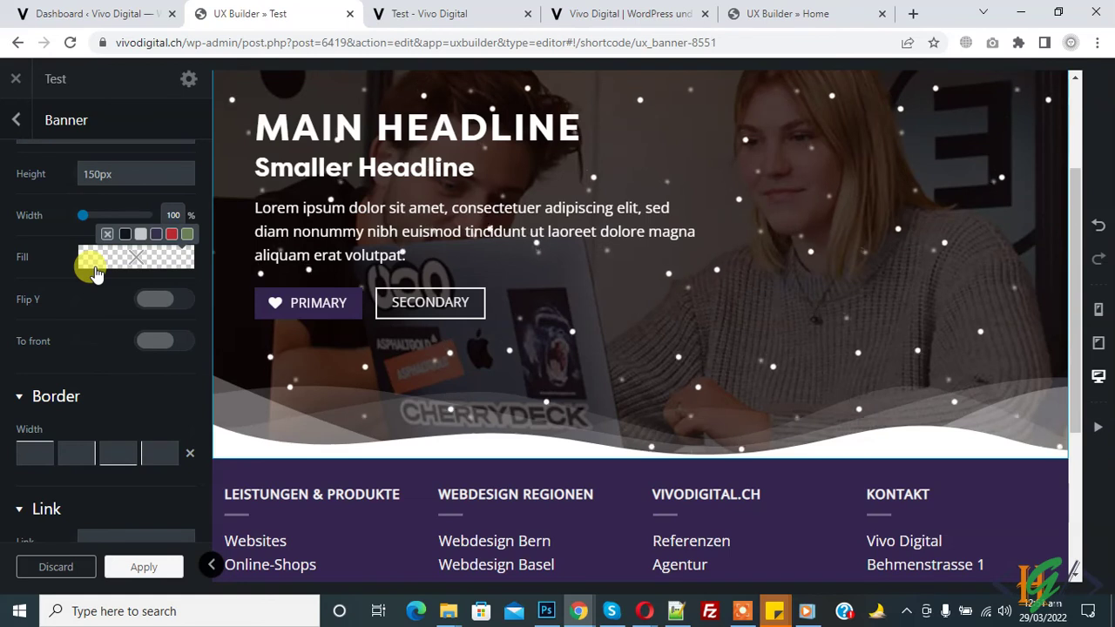
scroll(95, 273, "down", 2)
scroll(96, 272, "down", 1)
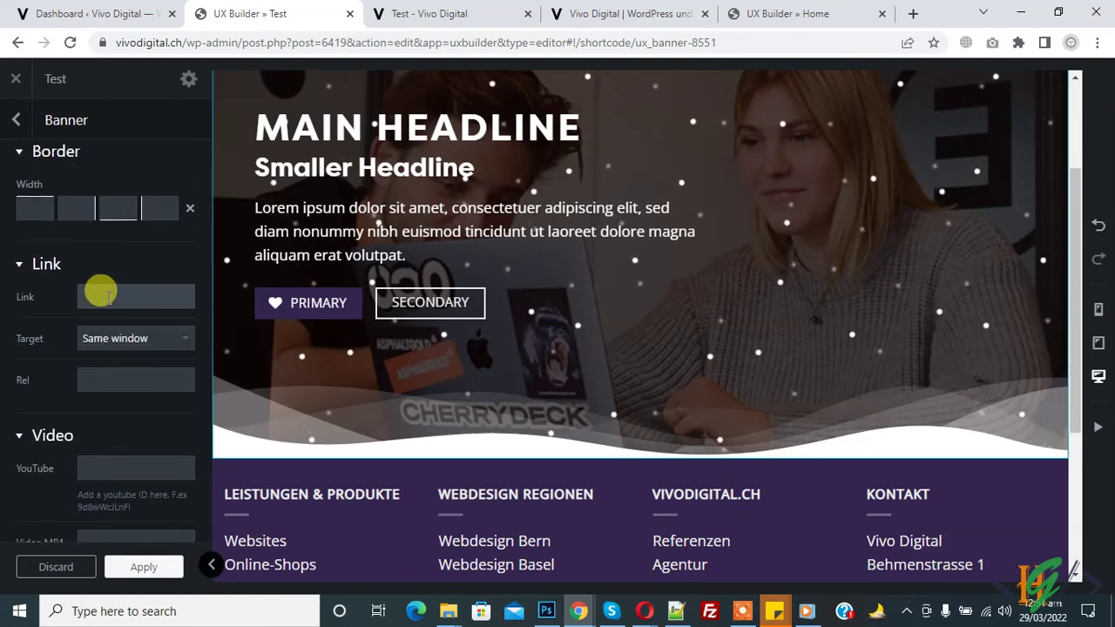
left_click(102, 297)
type("#")
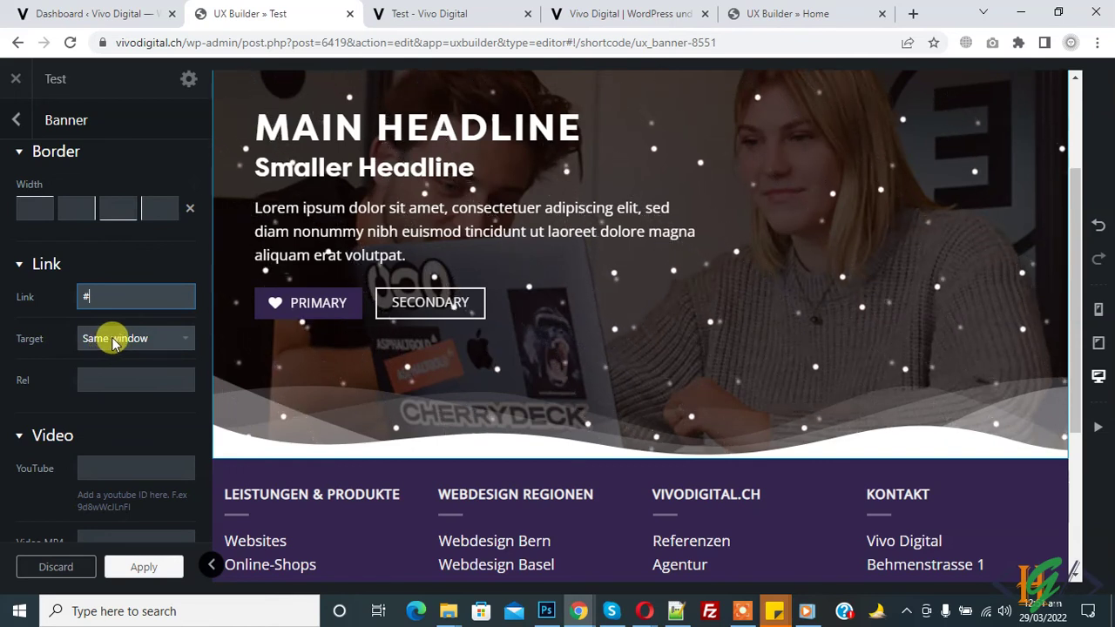
scroll(112, 339, "down", 1)
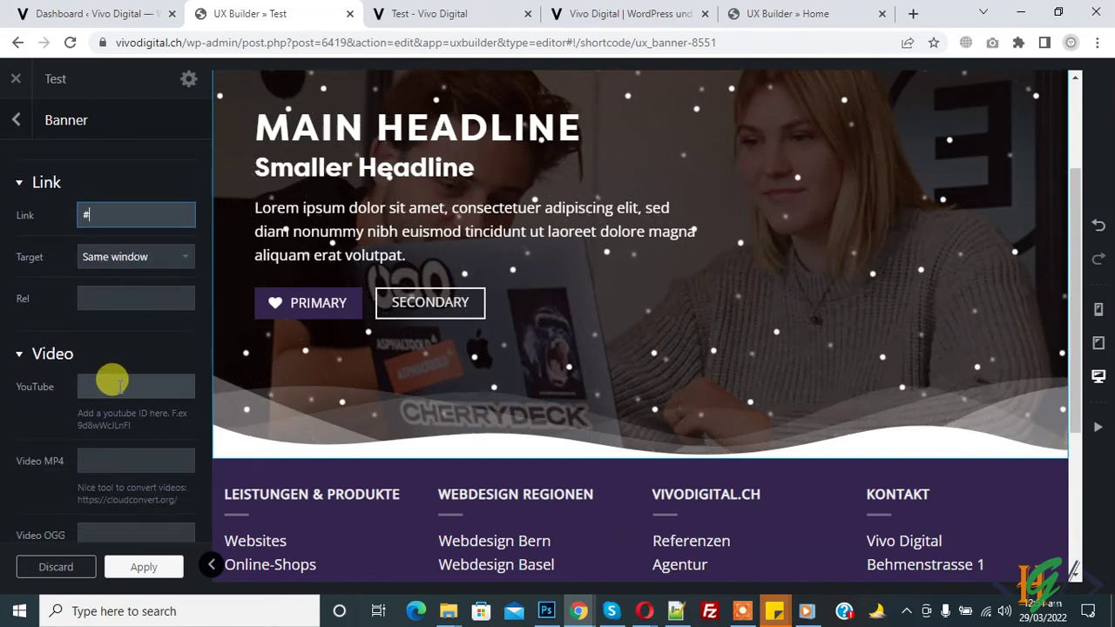
scroll(101, 372, "down", 1)
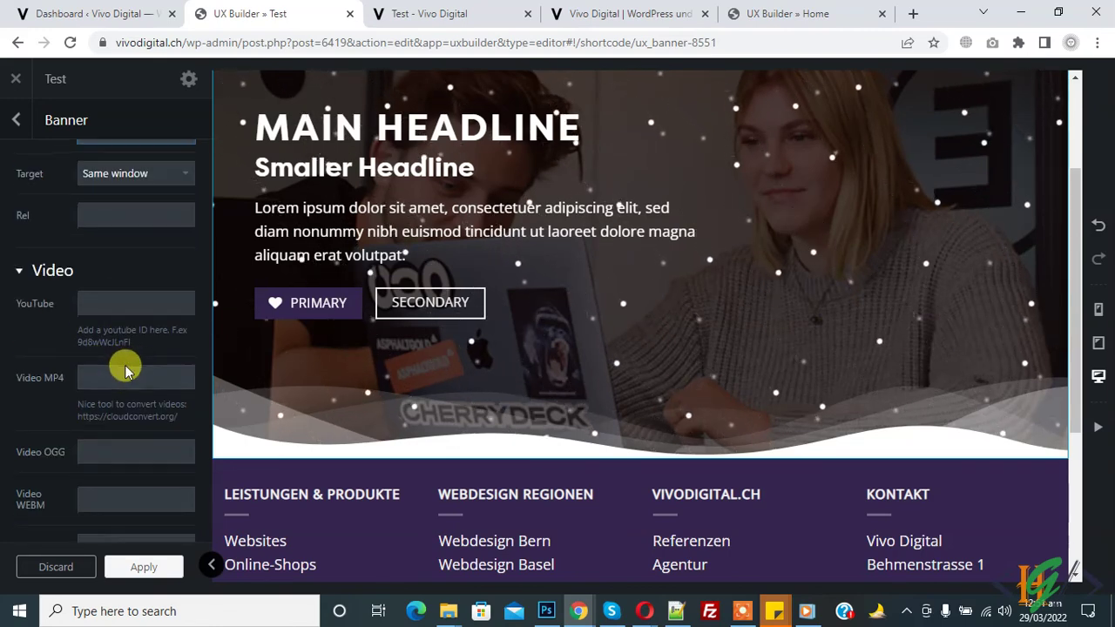
scroll(122, 378, "down", 2)
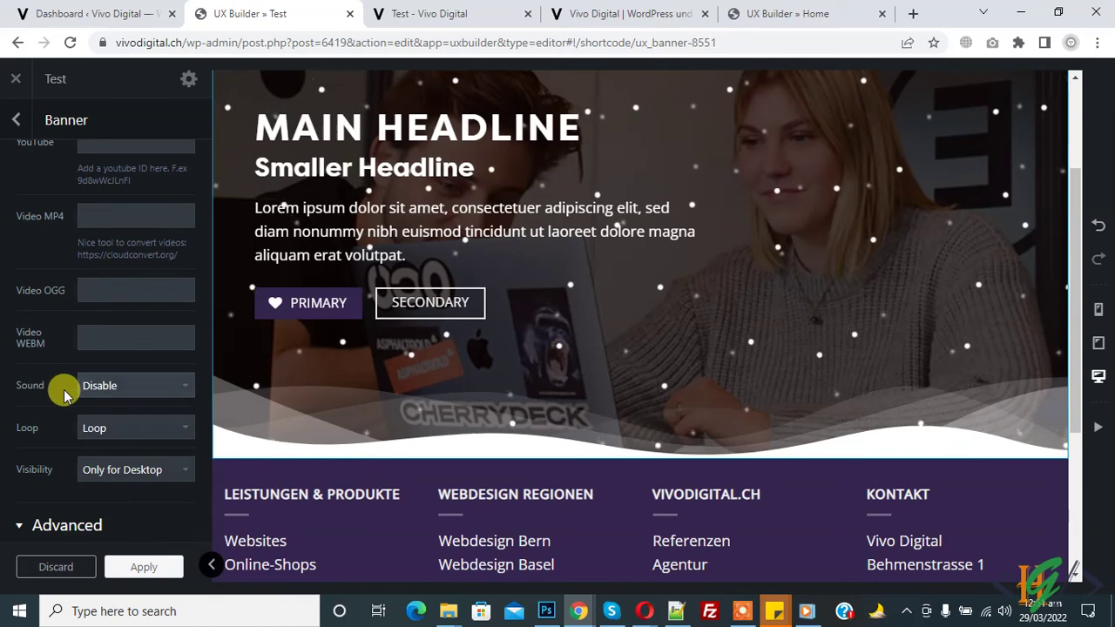
scroll(100, 396, "down", 2)
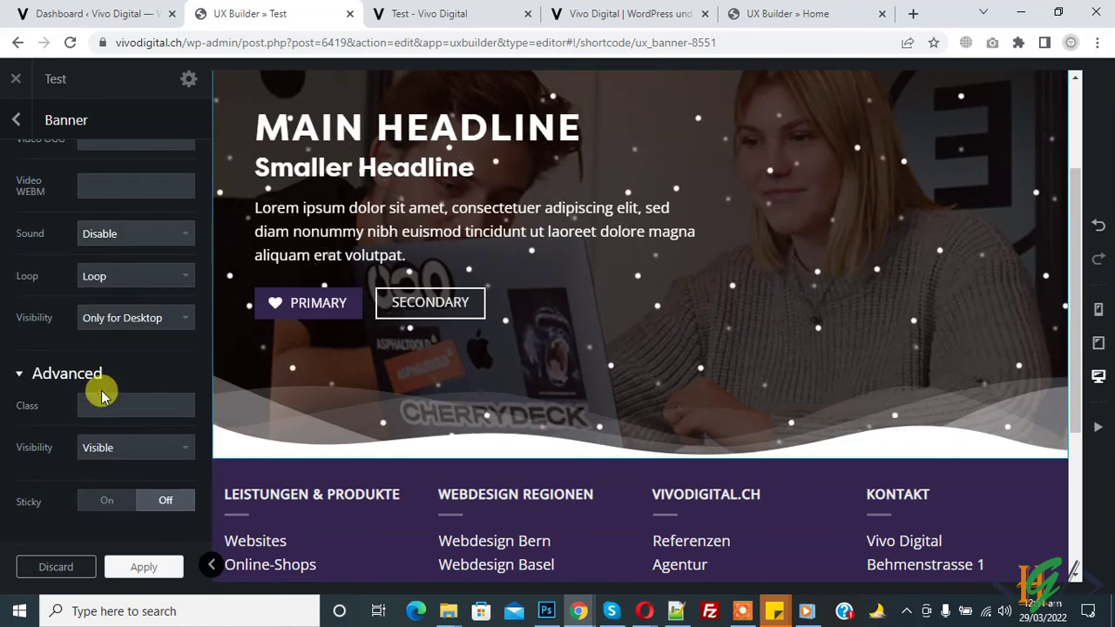
scroll(100, 384, "up", 10)
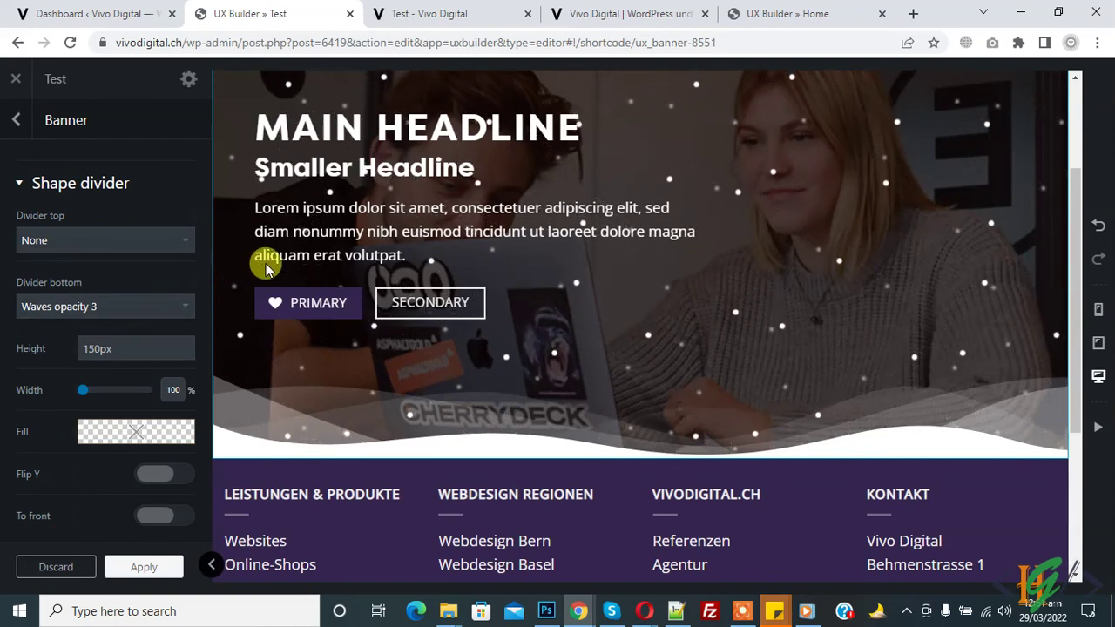
scroll(753, 321, "up", 2)
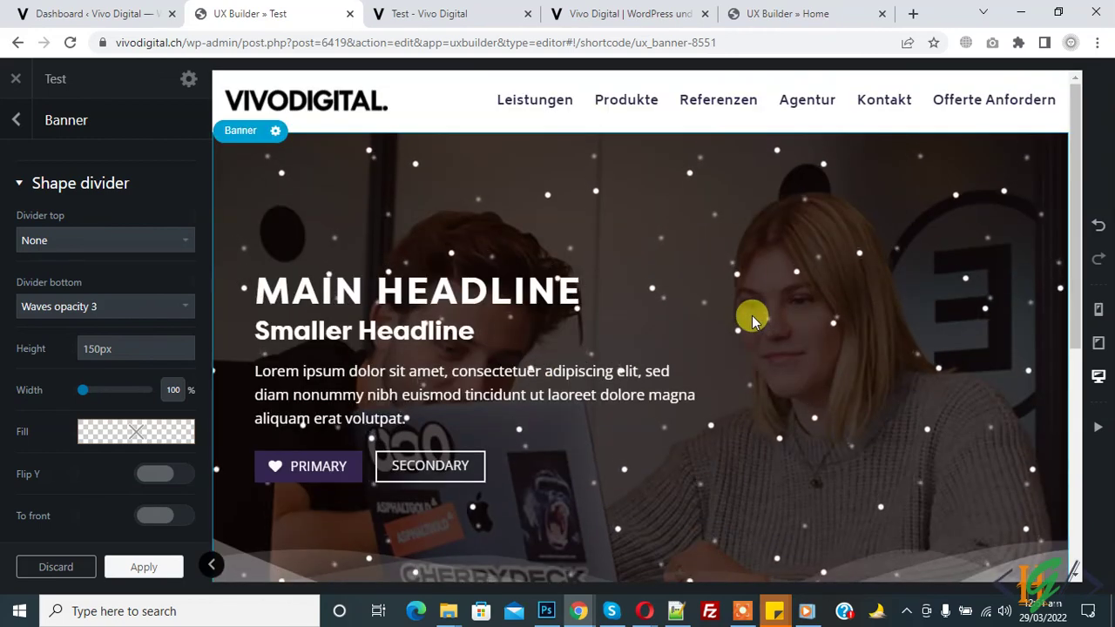